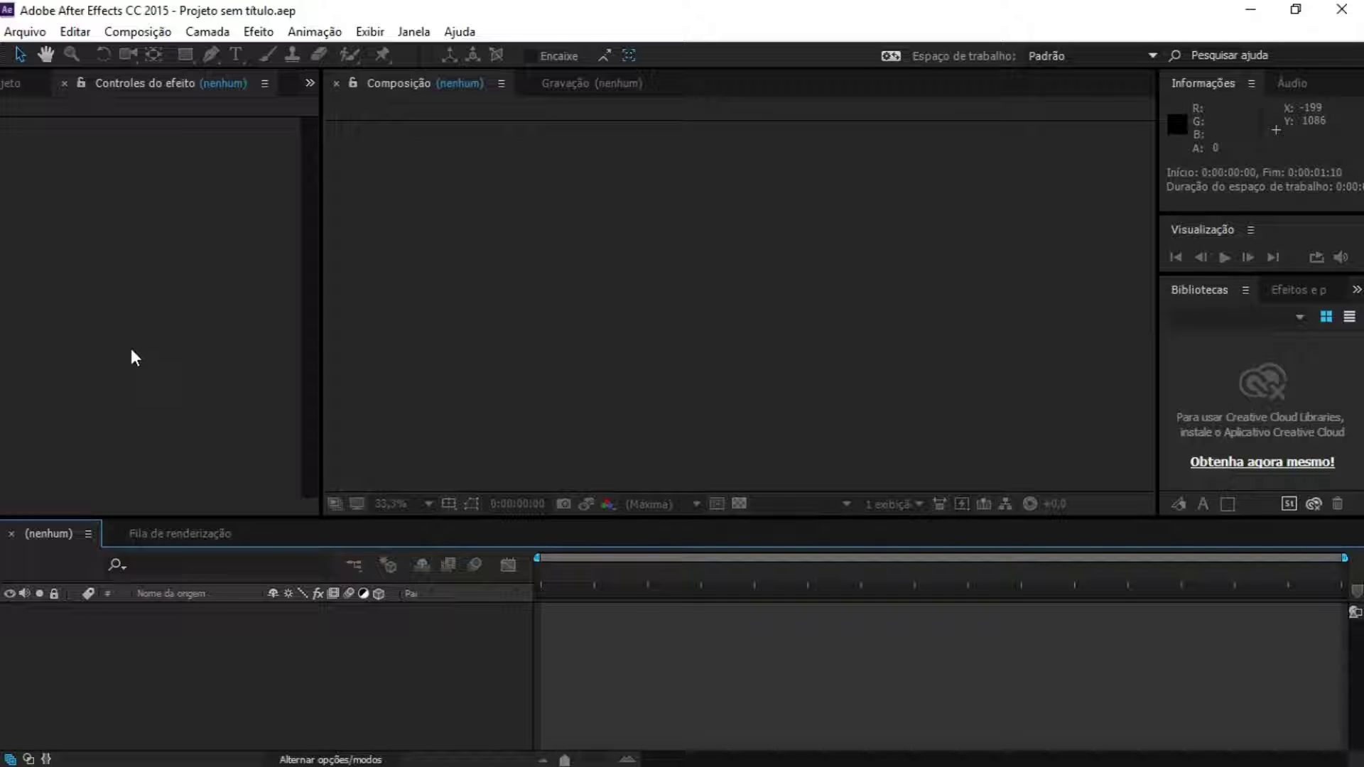
- Look through the Project panel and Composição menu for the new-composition command
left_click(11, 82)
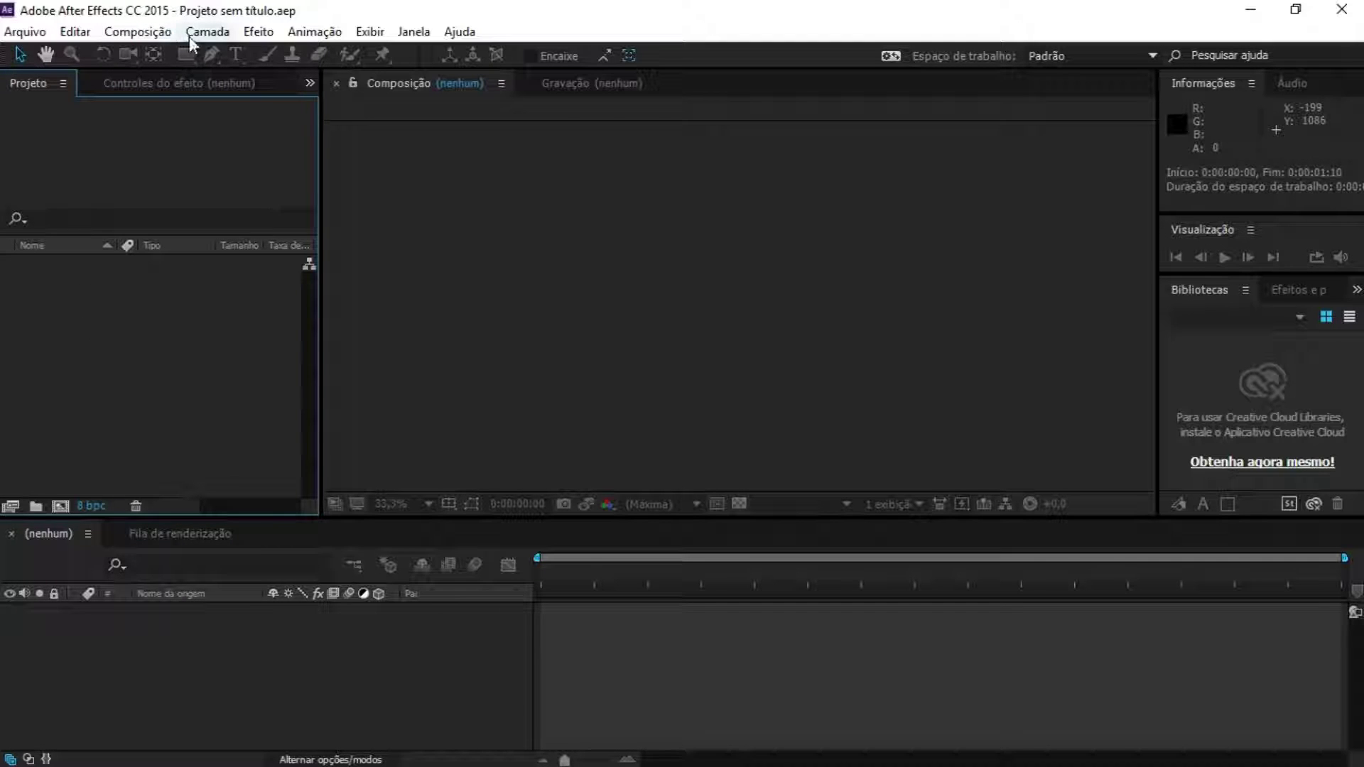
left_click(160, 33)
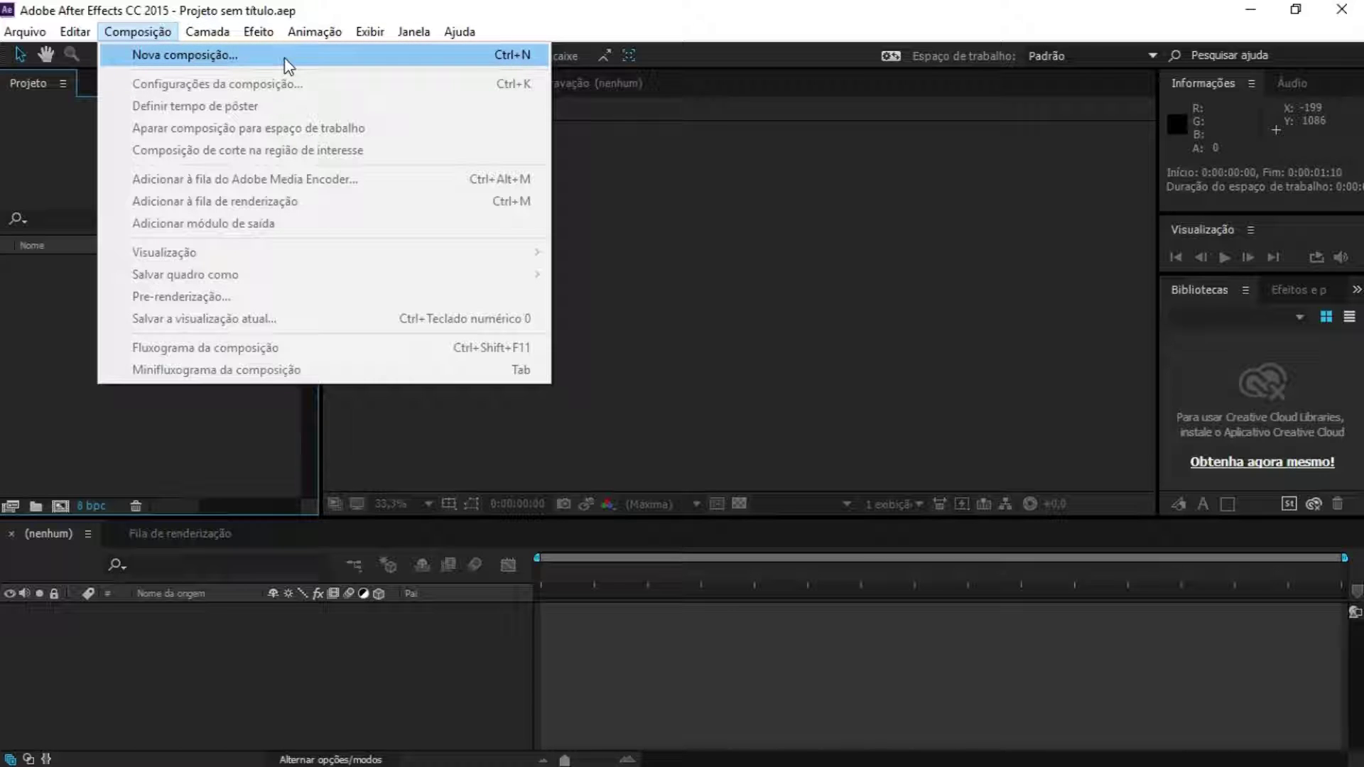
right_click(37, 430)
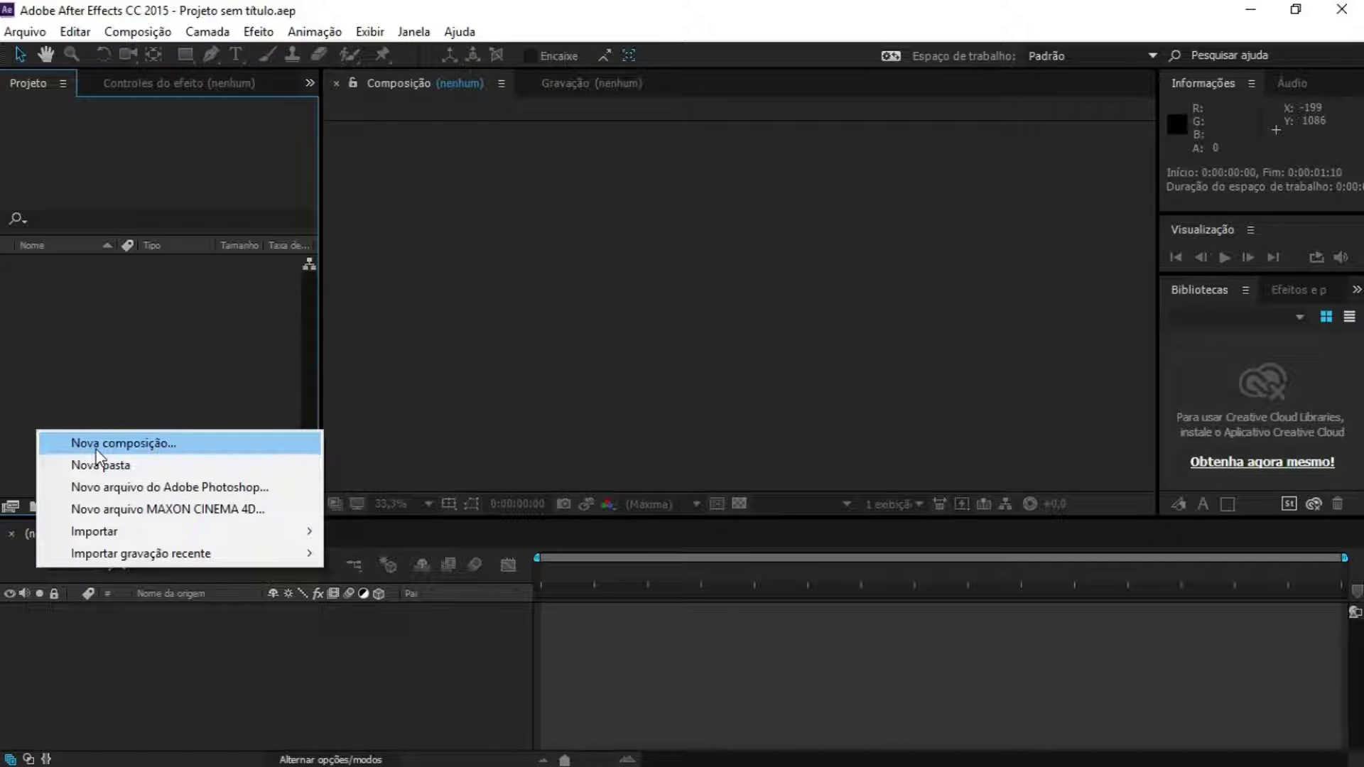
left_click(151, 31)
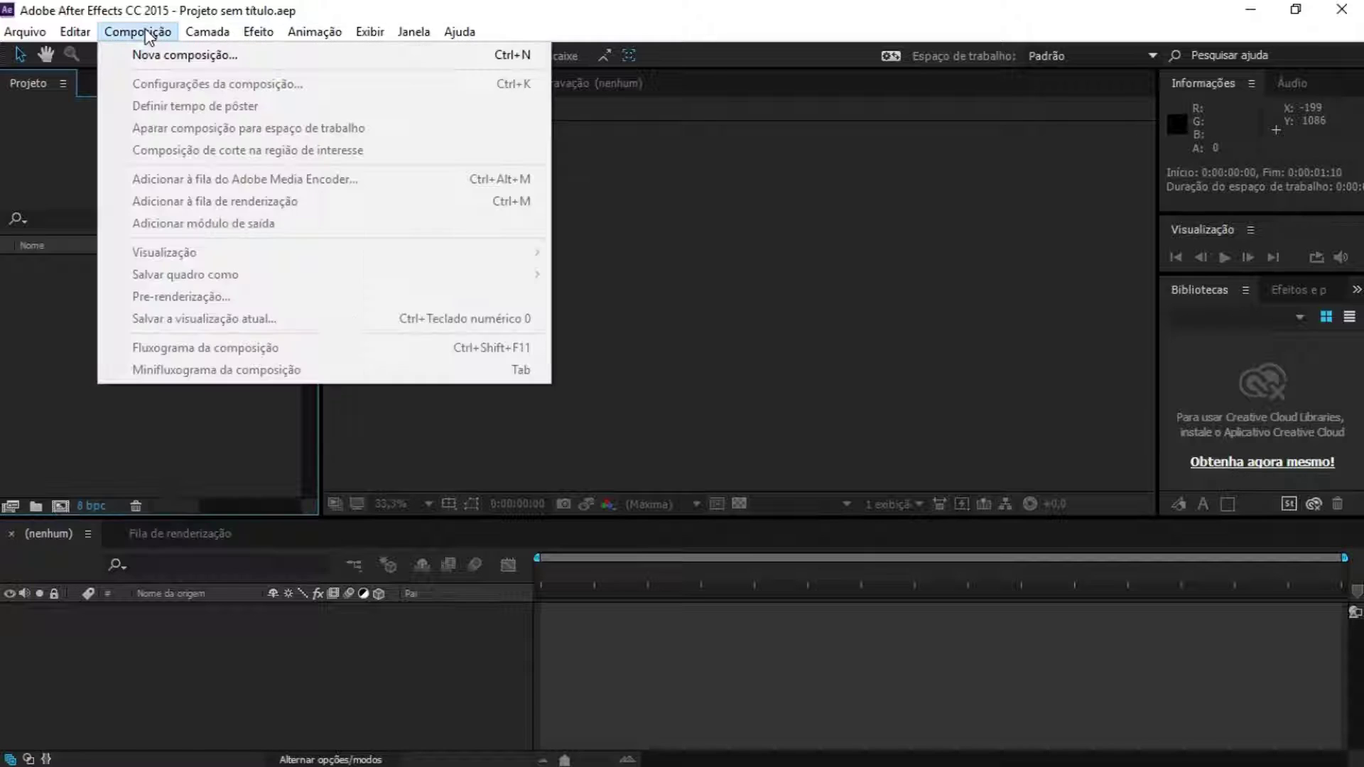
key("Right")
mouse_move(133, 32)
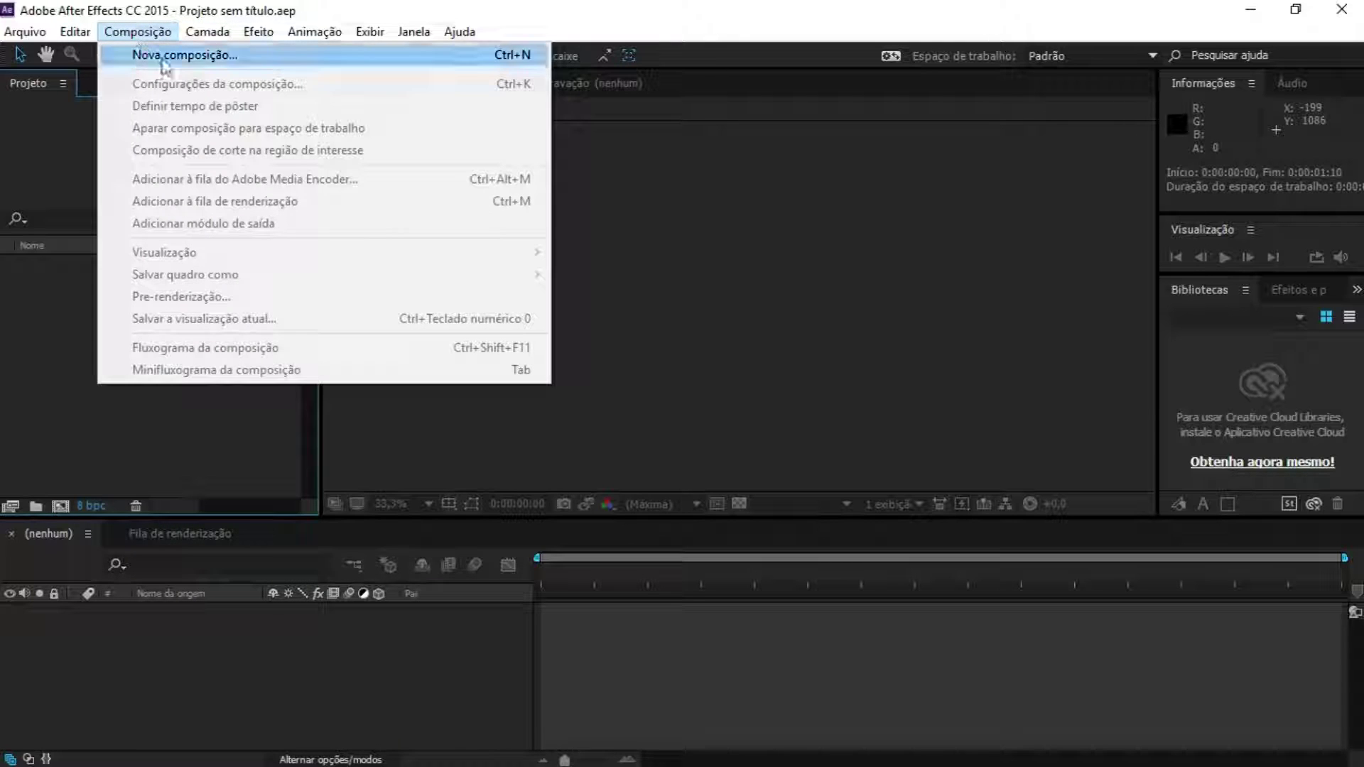
- Create a 1920×1080 composition, Composição 1, with a pure white FFFFFF background
left_click(538, 55)
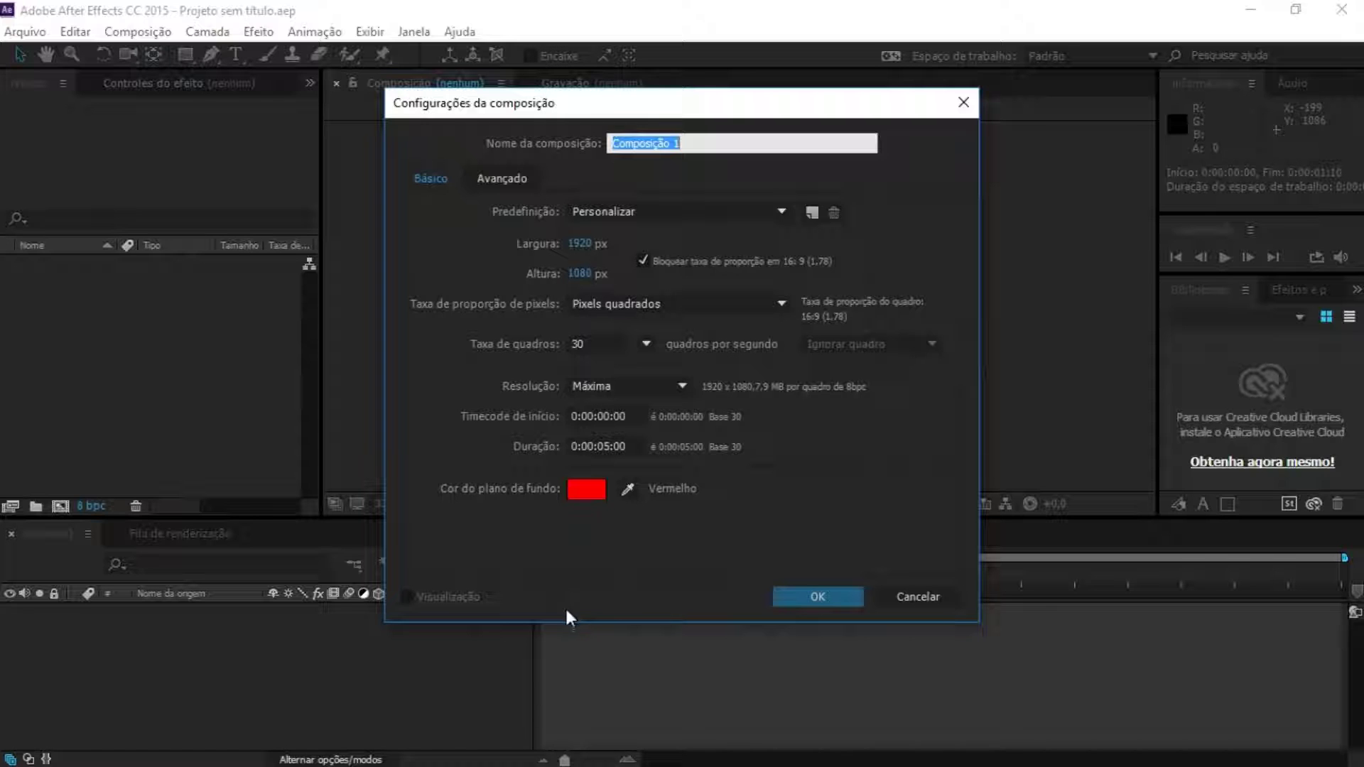
left_click(587, 489)
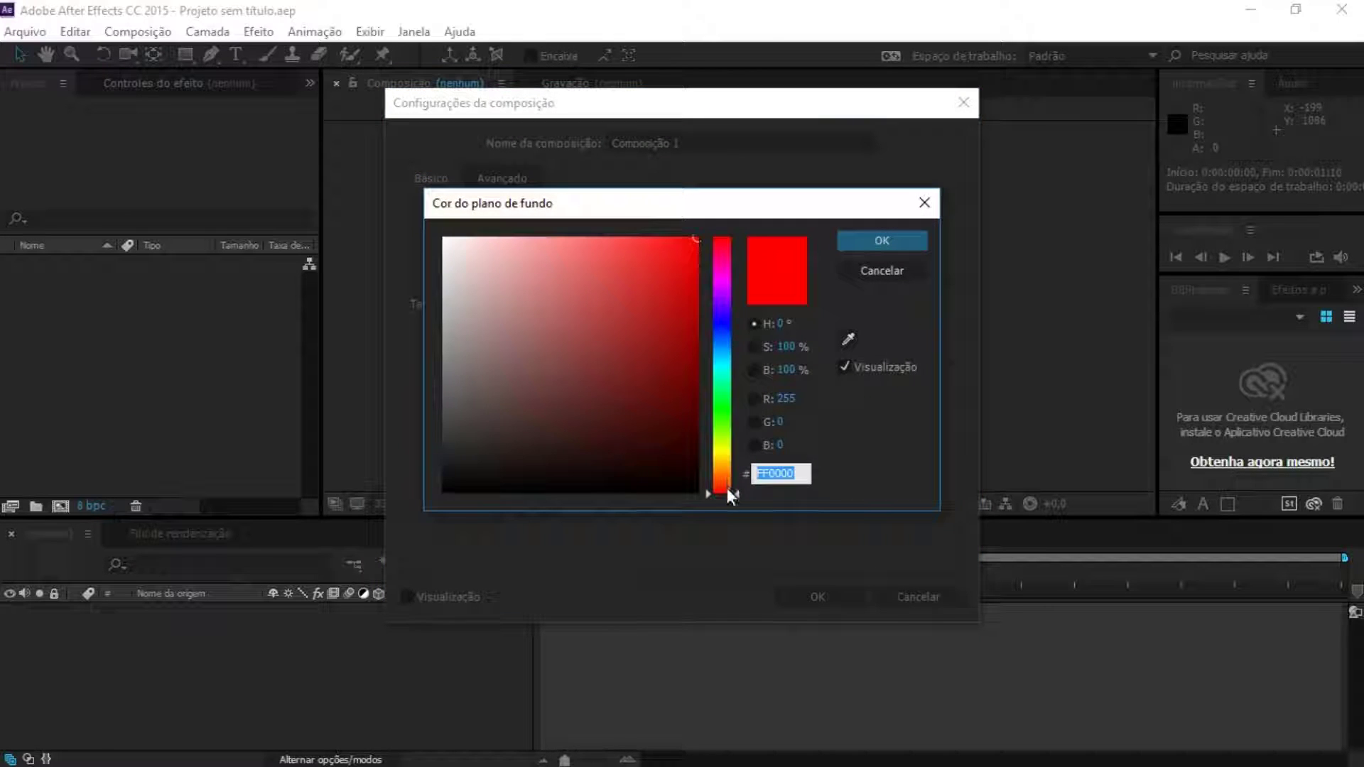
left_click_drag(497, 270, 189, 143)
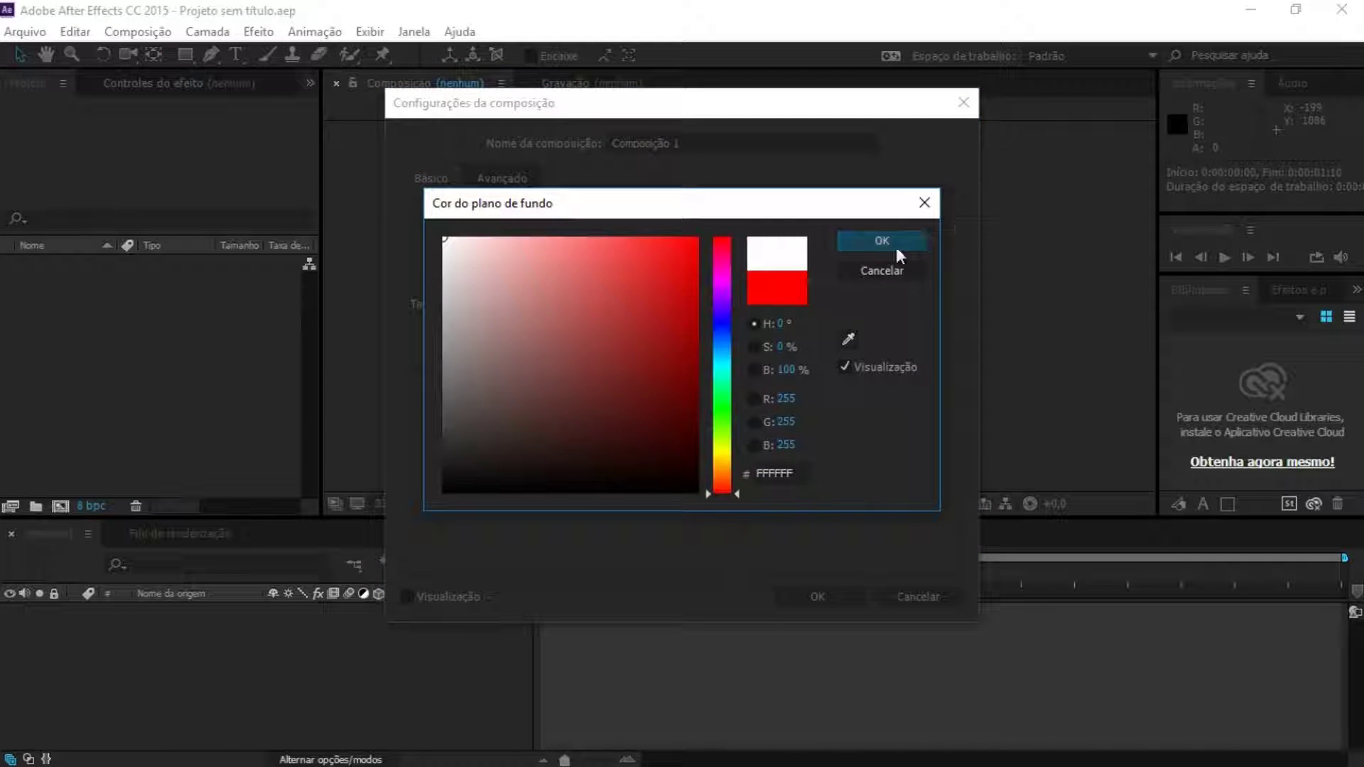
left_click(868, 243)
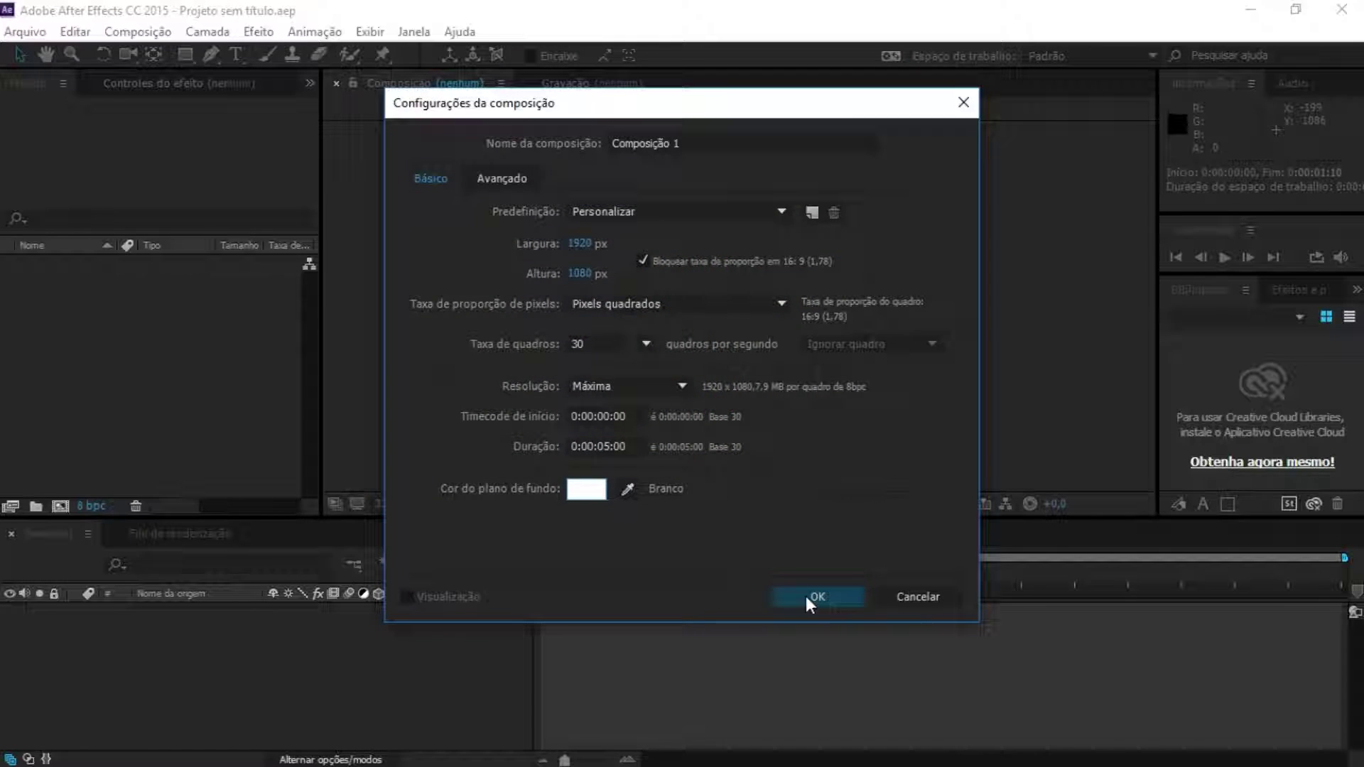
left_click(806, 595)
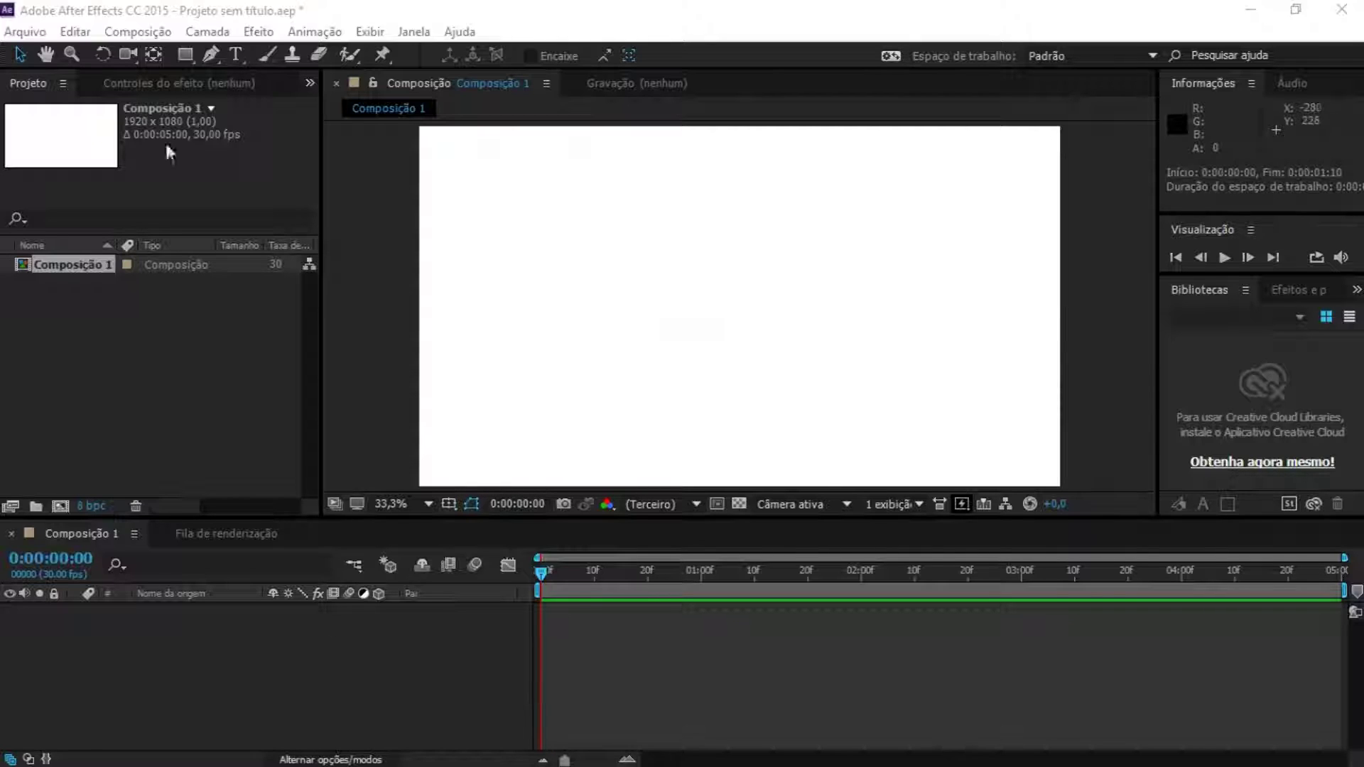
left_click(78, 32)
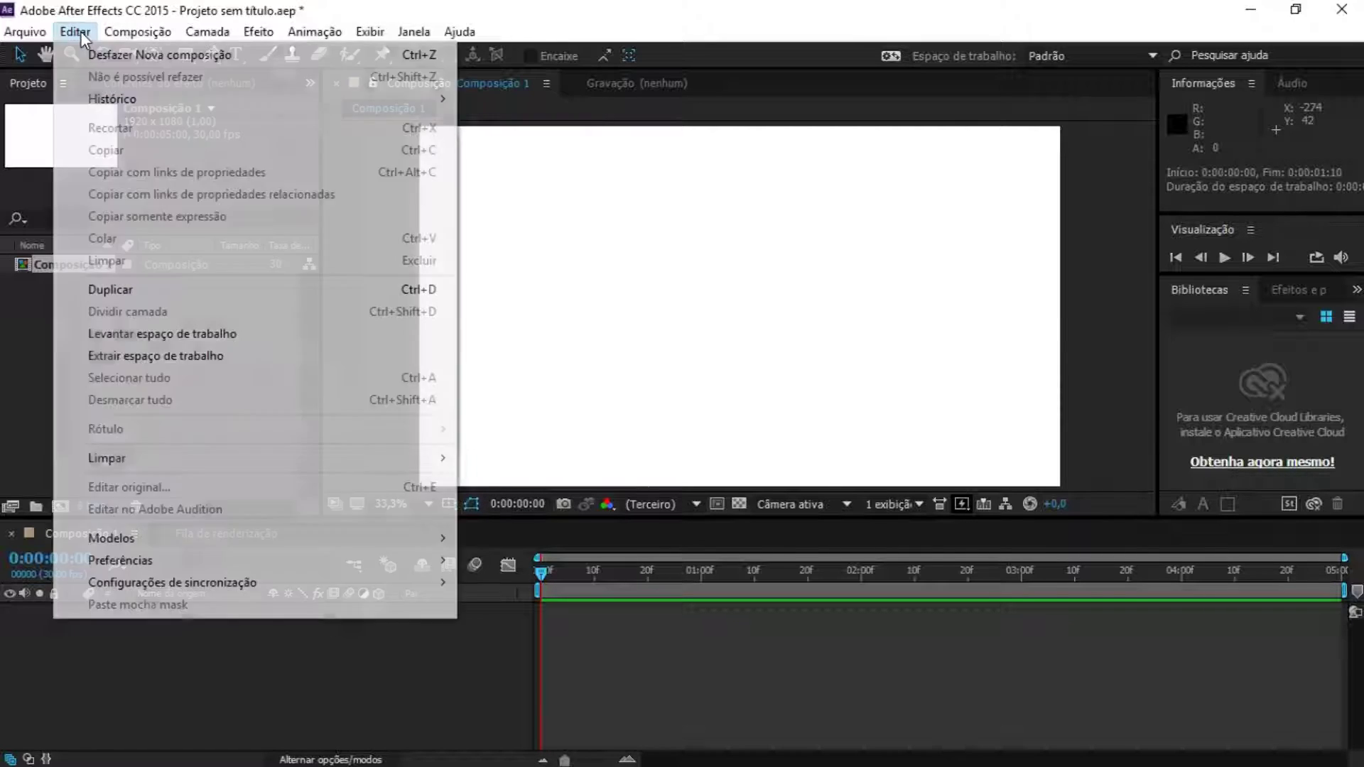
mouse_move(121, 560)
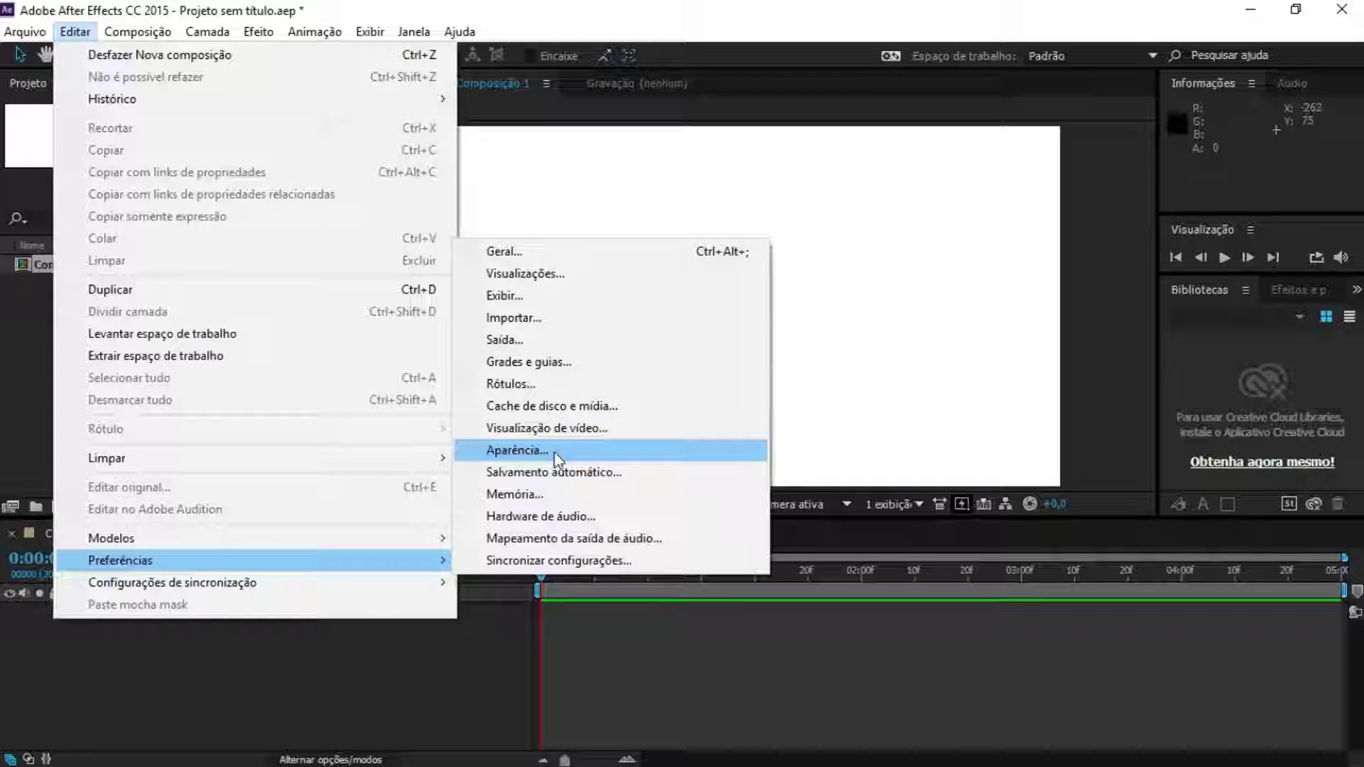
left_click(554, 451)
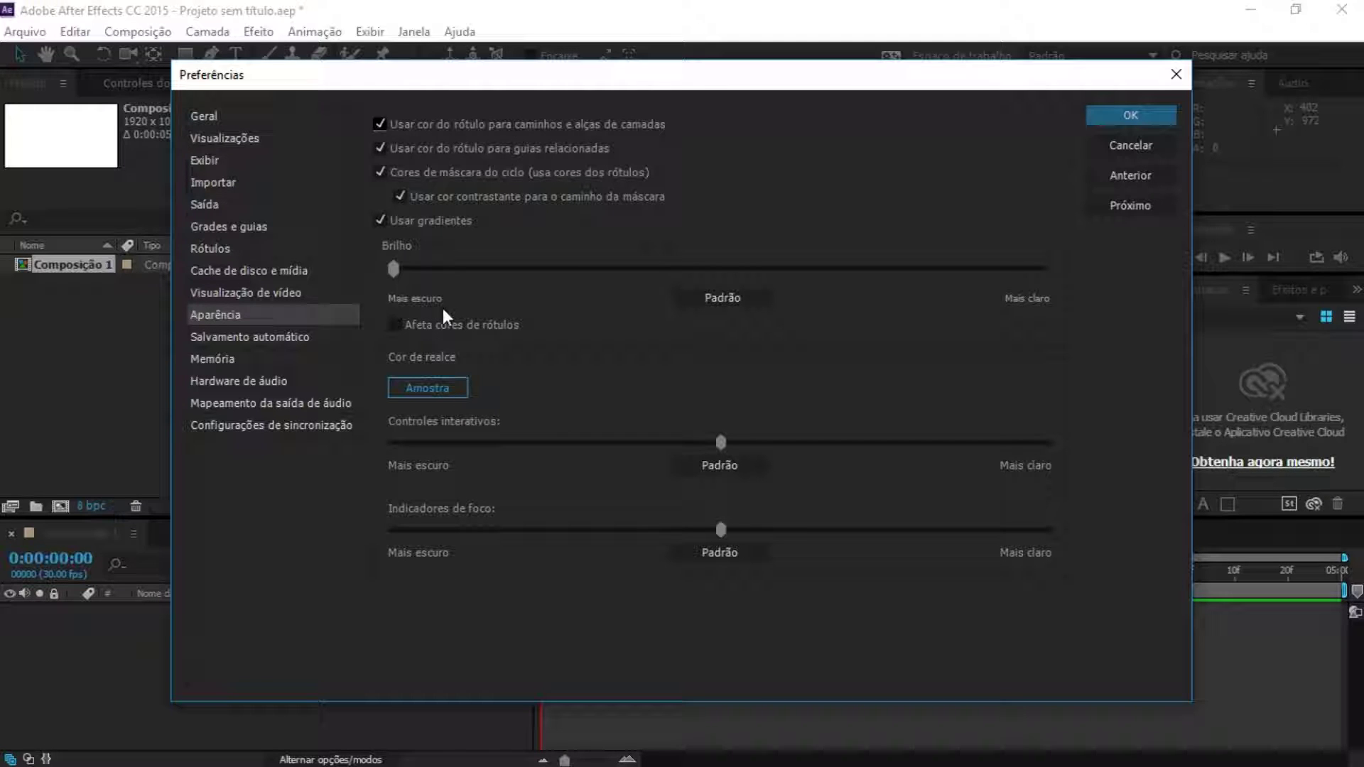
left_click_drag(438, 271, 1130, 255)
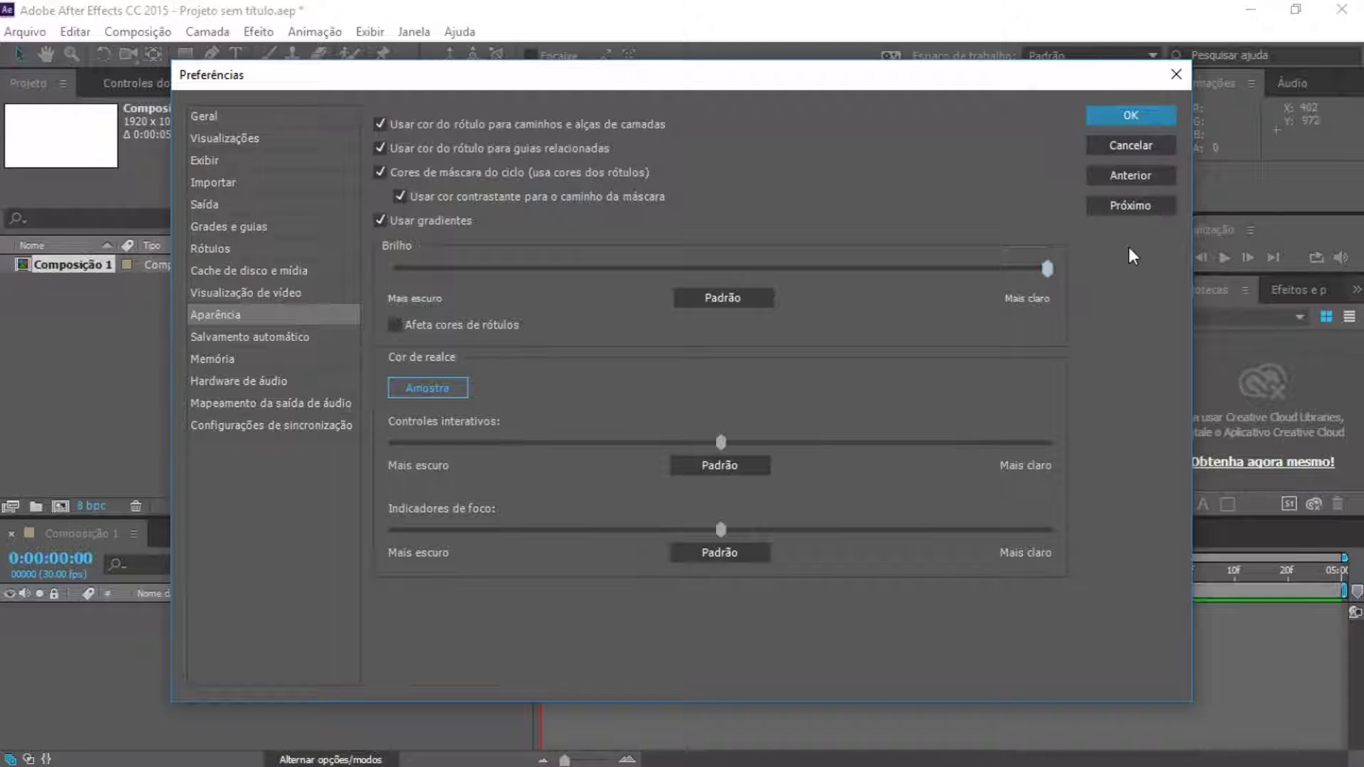
left_click_drag(1128, 246, 338, 232)
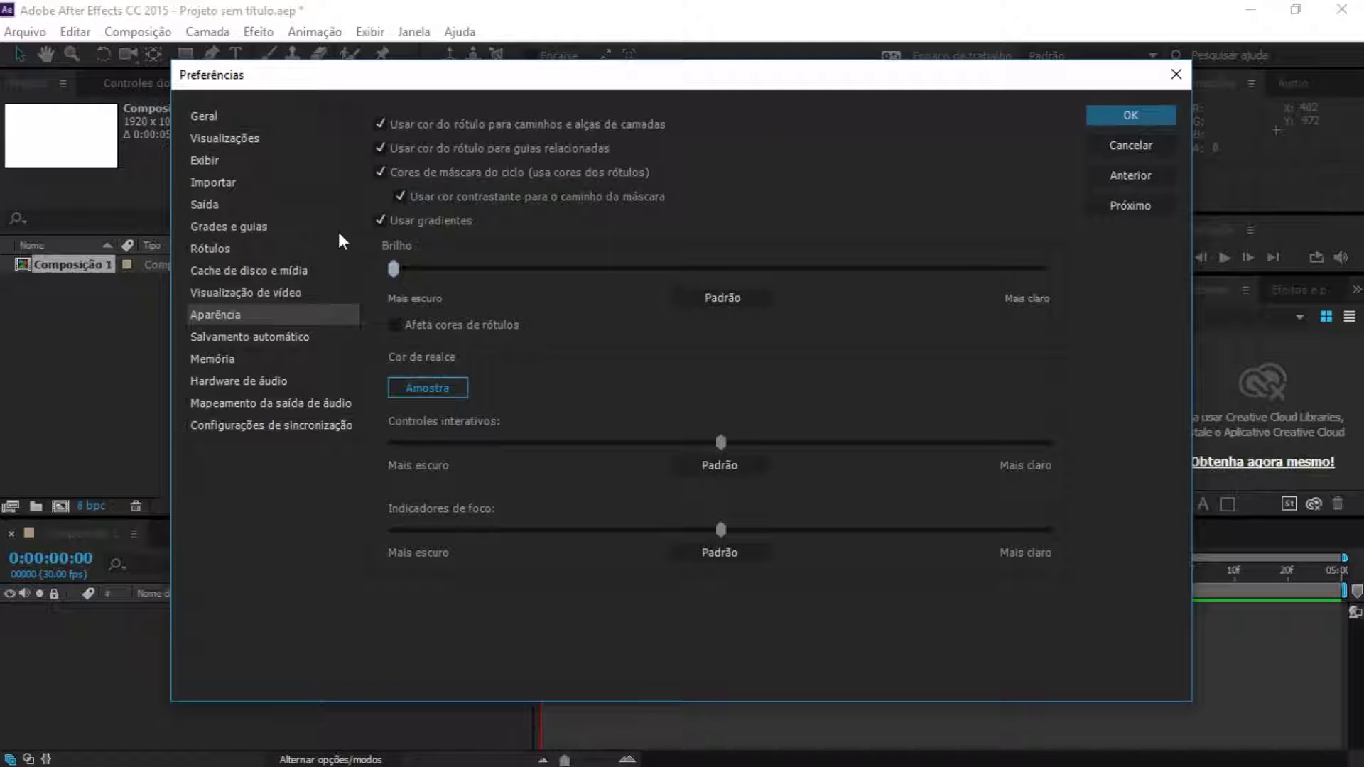
left_click_drag(720, 442, 537, 441)
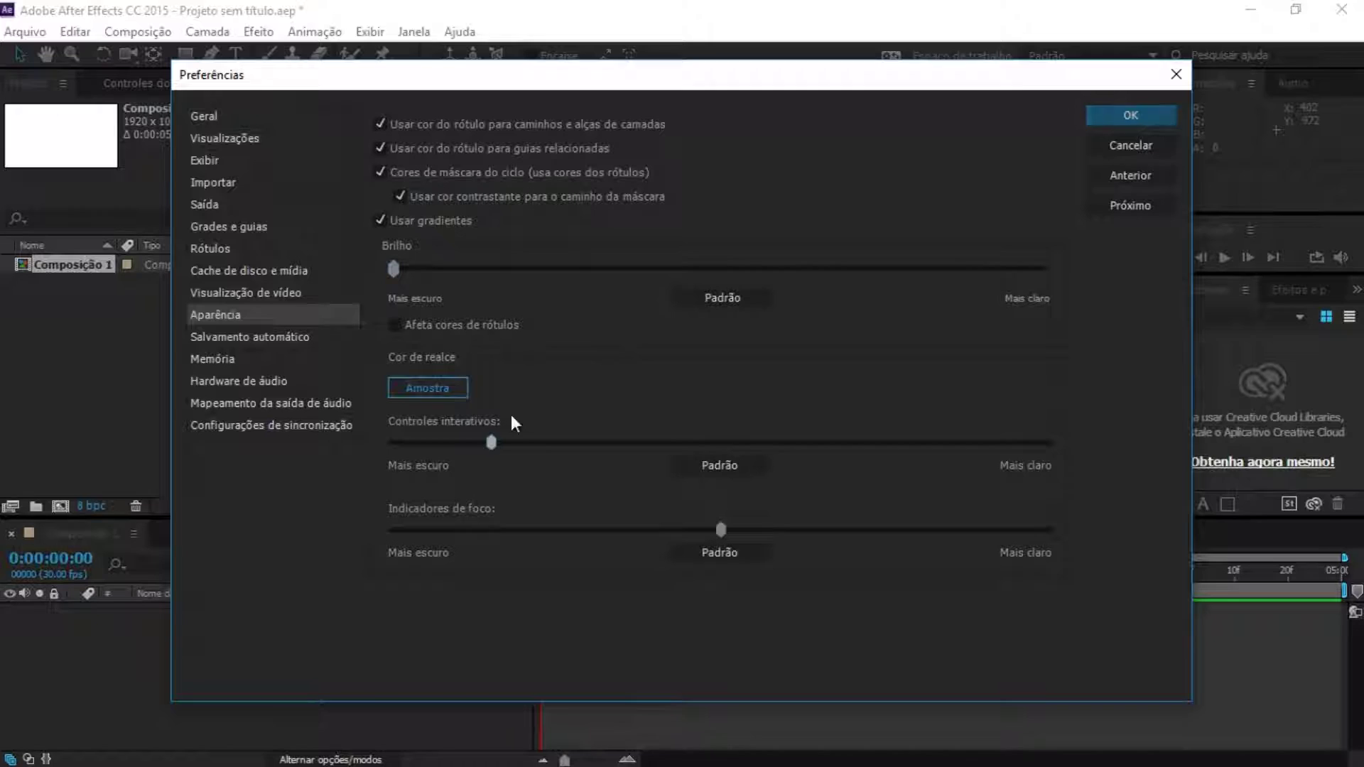
left_click_drag(534, 372, 708, 409)
left_click(717, 466)
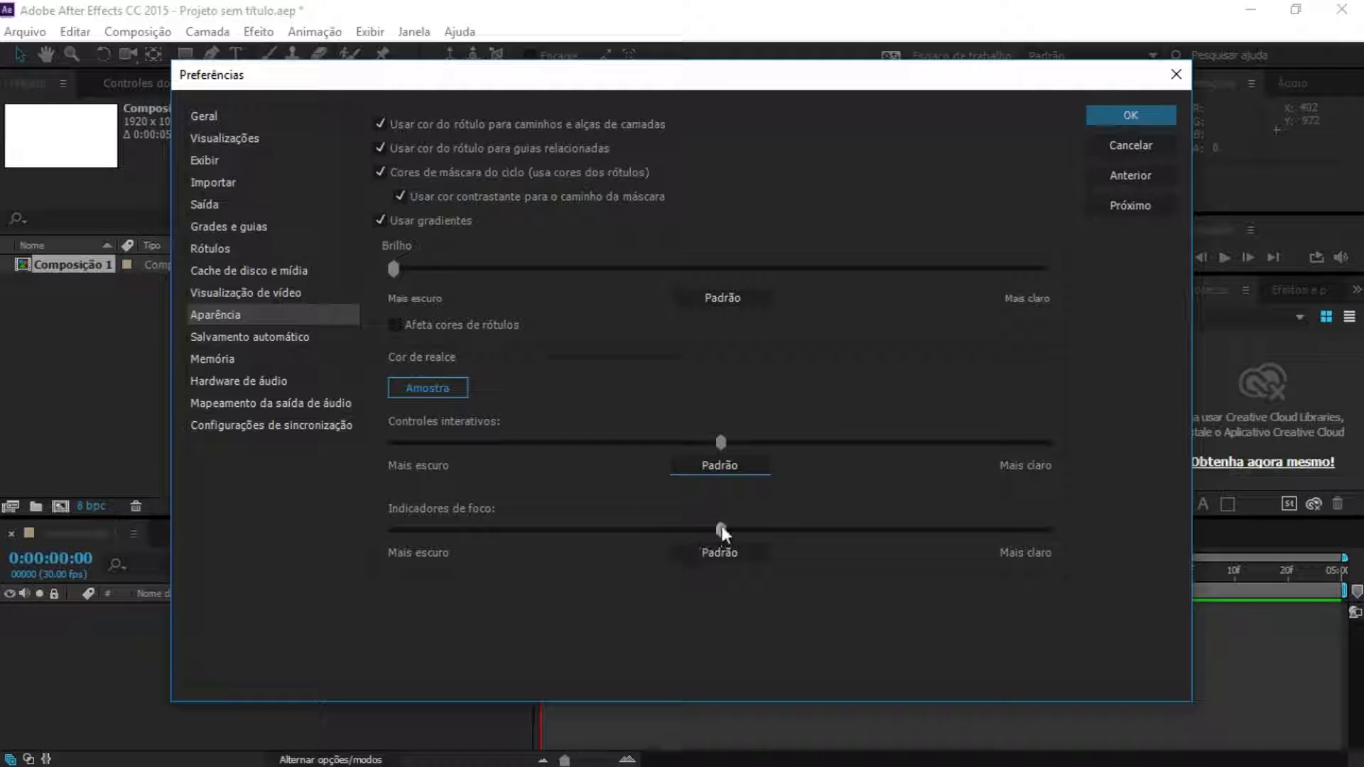
mouse_move(722, 529)
left_mouse_down()
mouse_move(779, 512)
mouse_move(501, 497)
left_mouse_up()
left_click_drag(851, 528, 940, 524)
left_click(719, 552)
mouse_move(394, 268)
left_mouse_down()
mouse_move(1060, 258)
mouse_move(648, 272)
left_mouse_up()
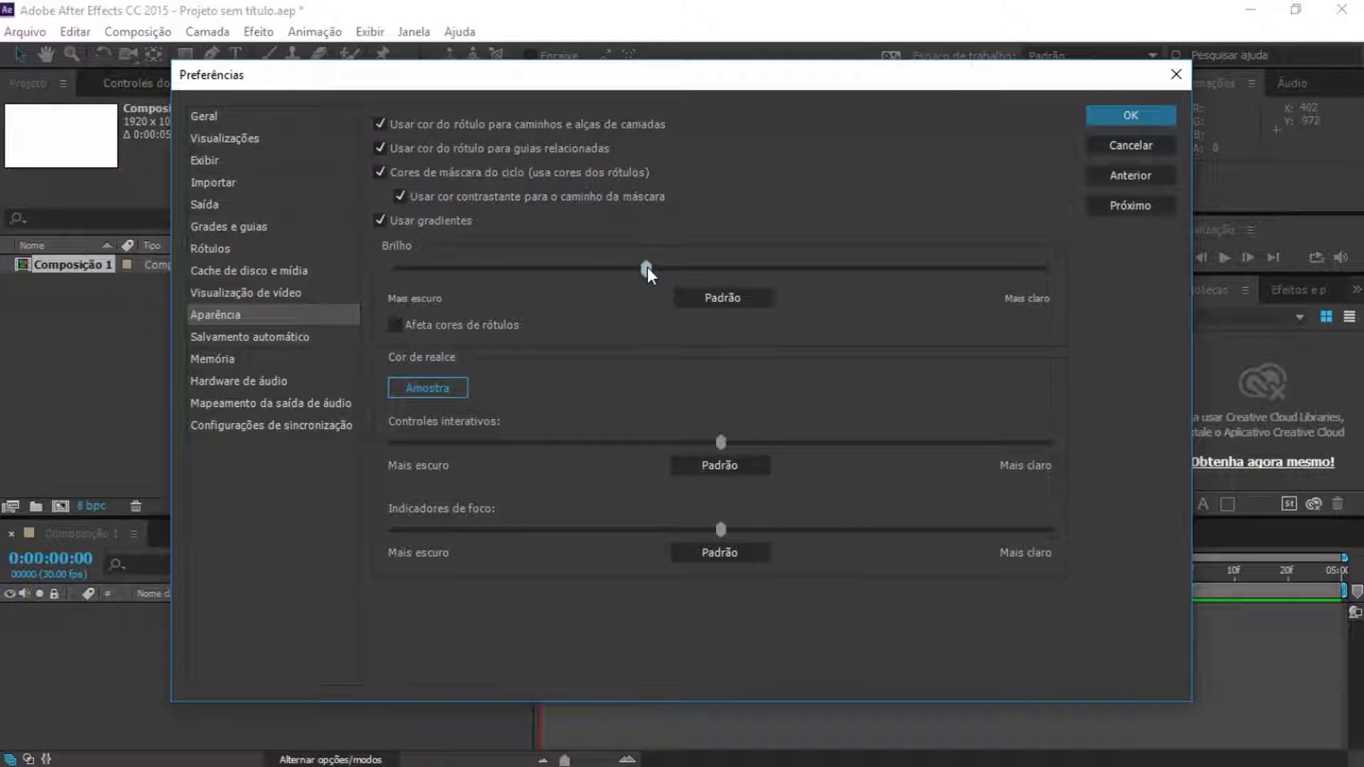
left_click_drag(646, 268, 160, 261)
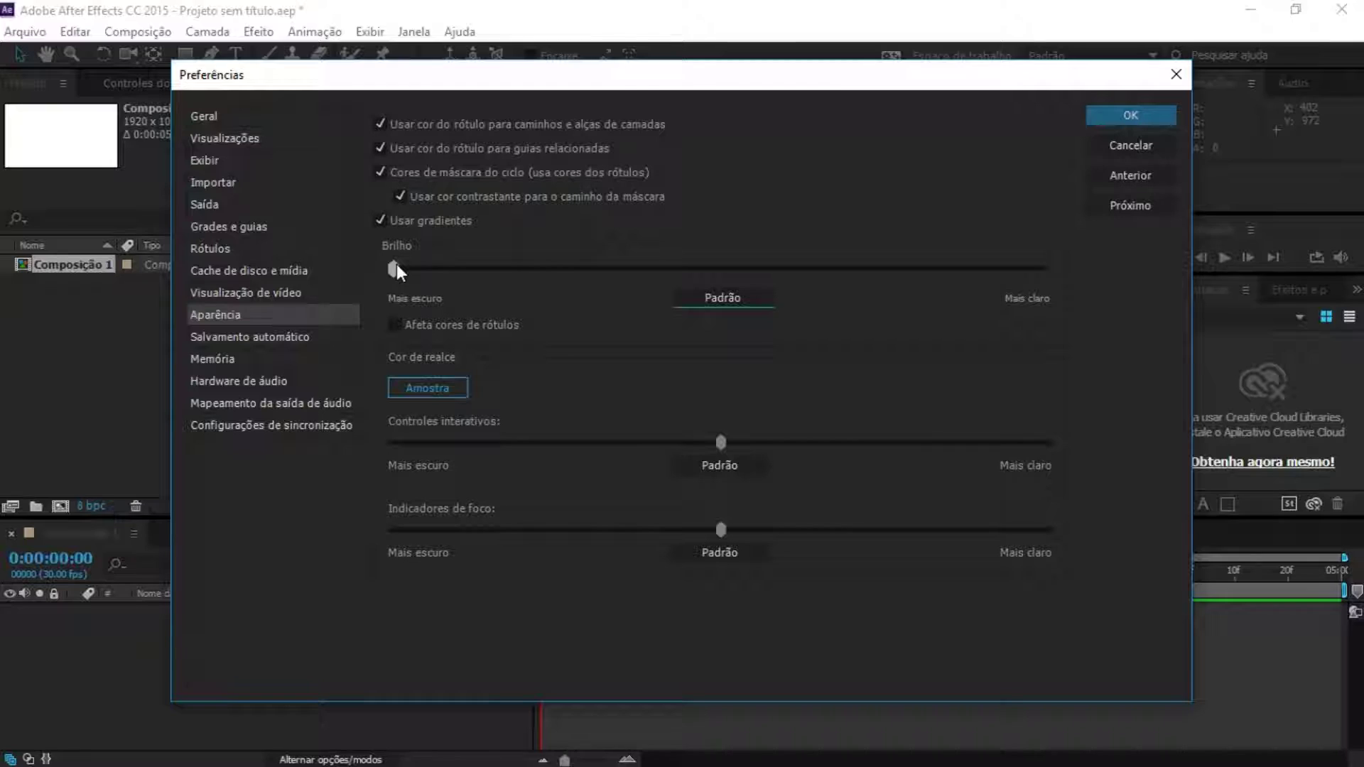
left_click_drag(396, 270, 325, 268)
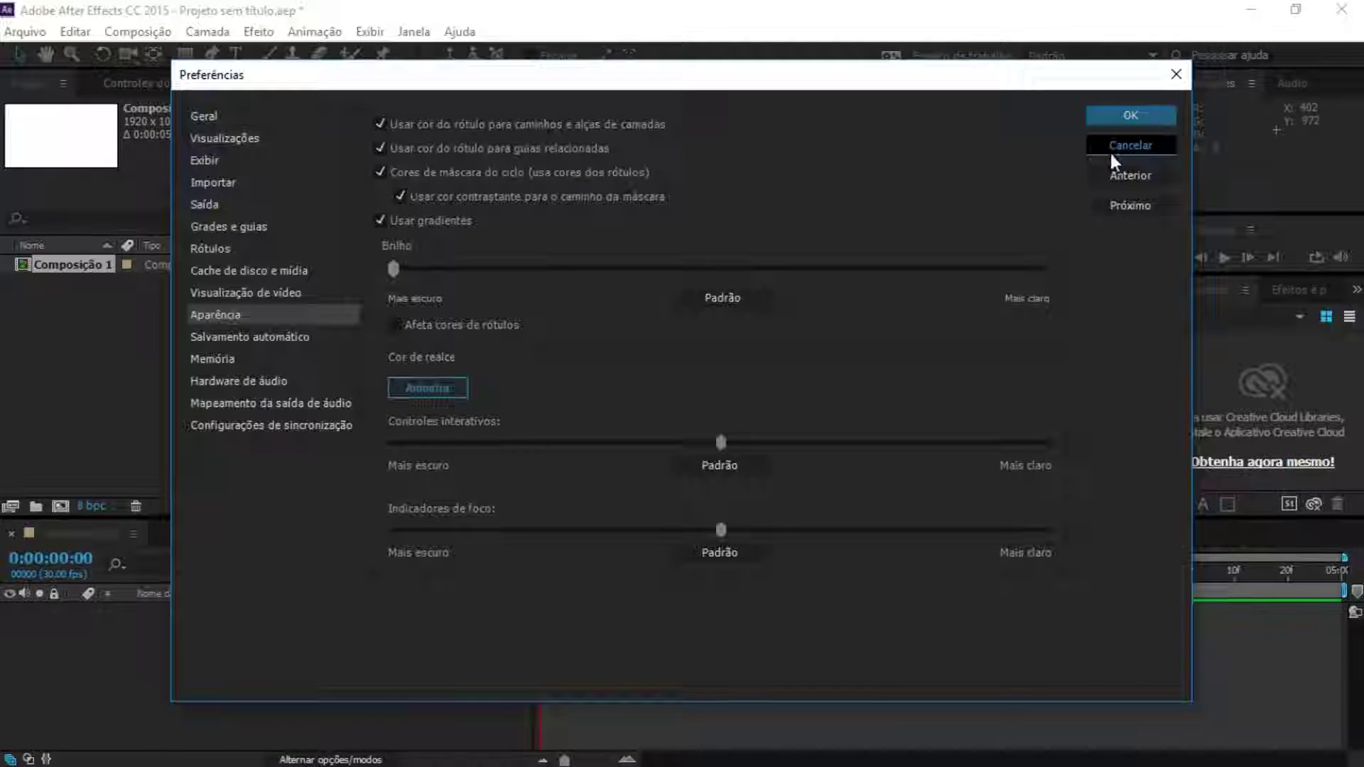
left_click(1109, 151)
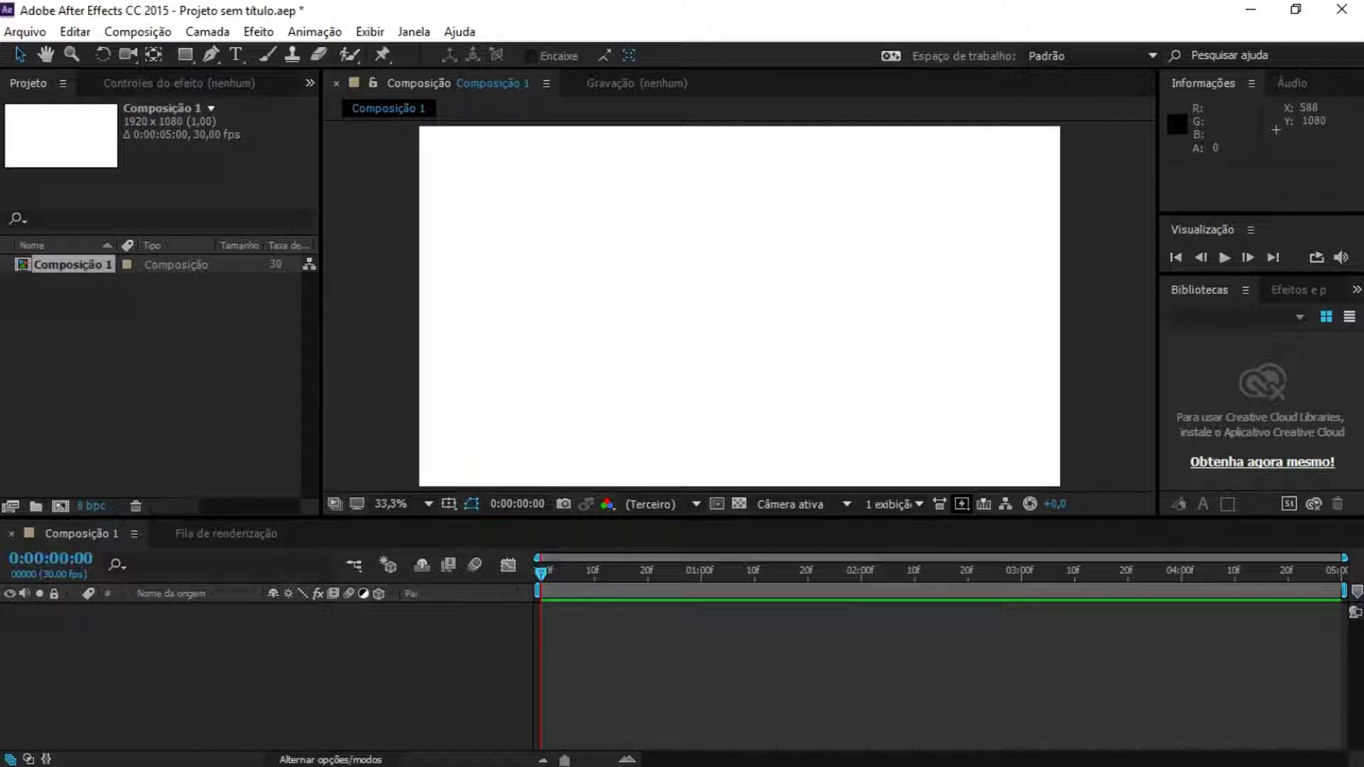
left_click(24, 32)
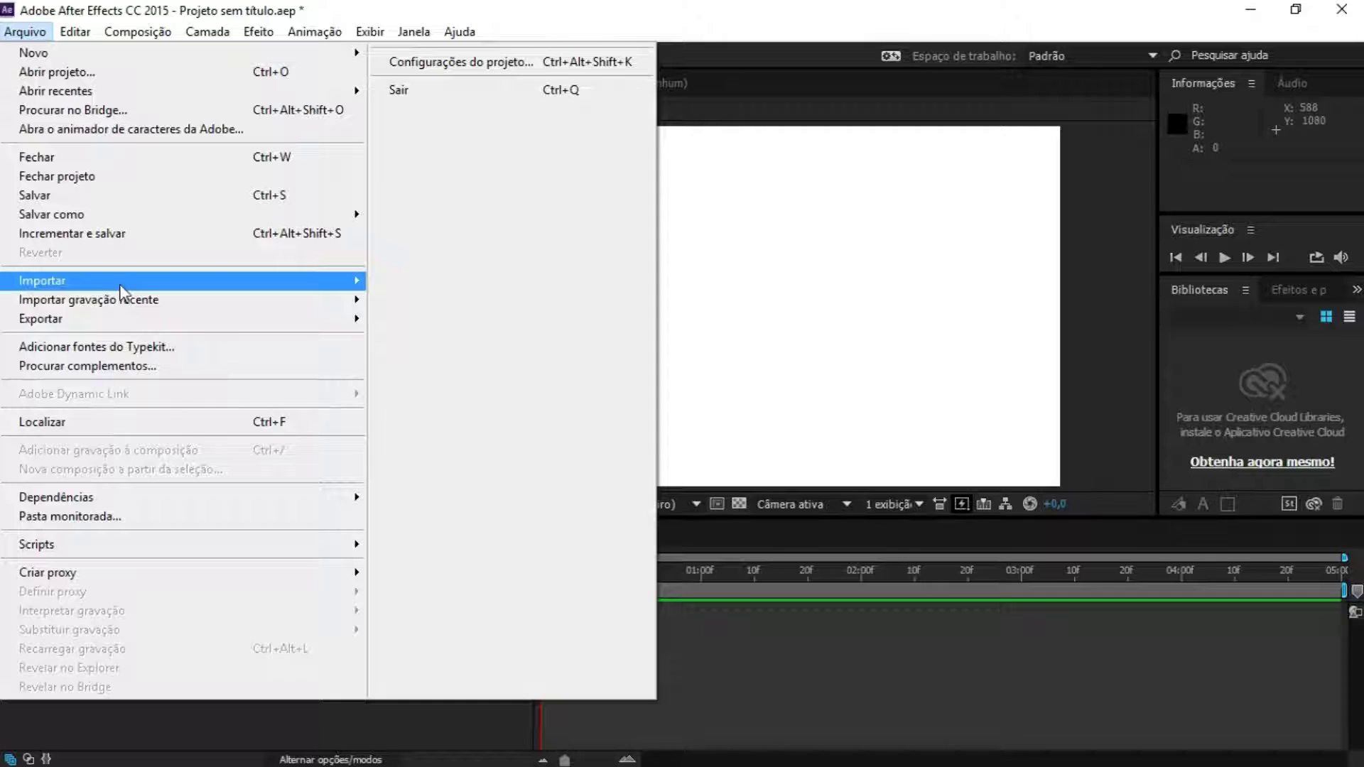
- Import Logo [1-3].png from the Imagens folder and place it as a layer in Composição 1
mouse_move(137, 31)
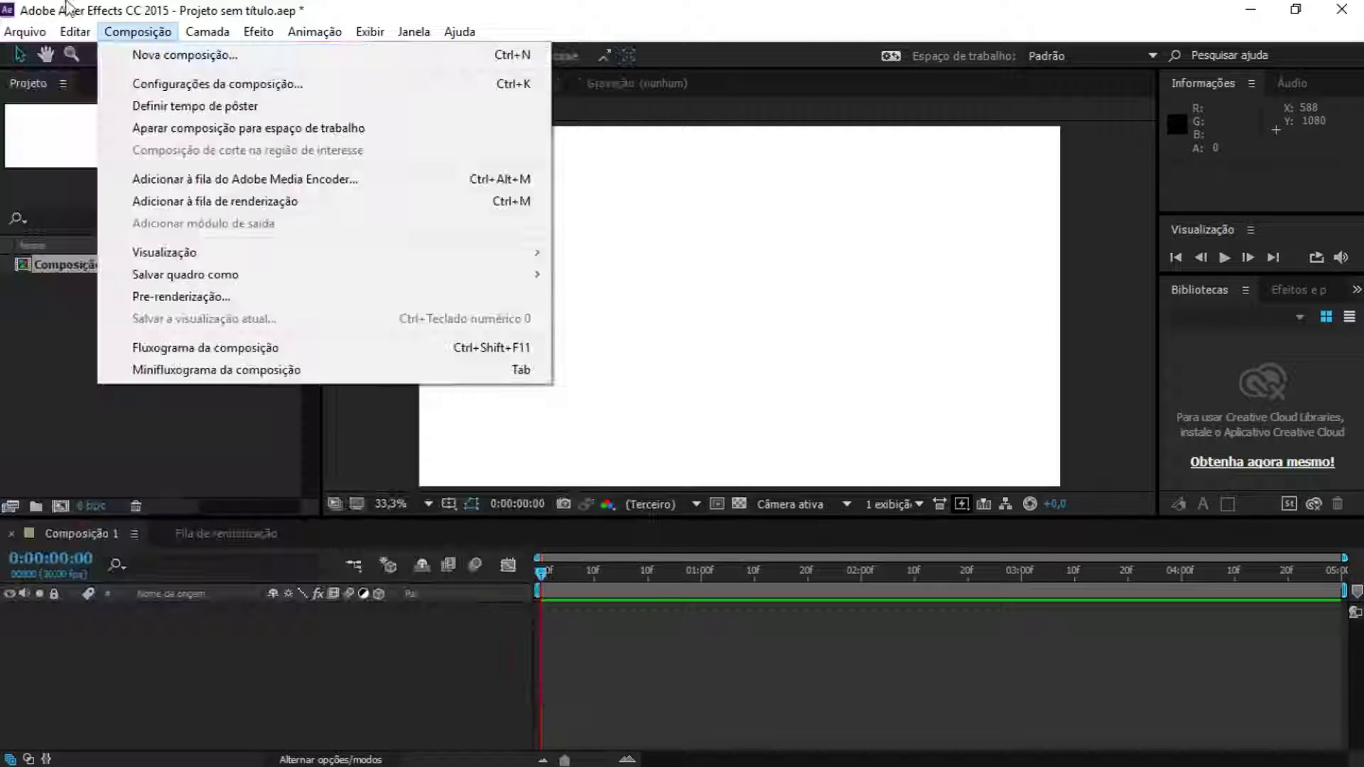
left_click(25, 31)
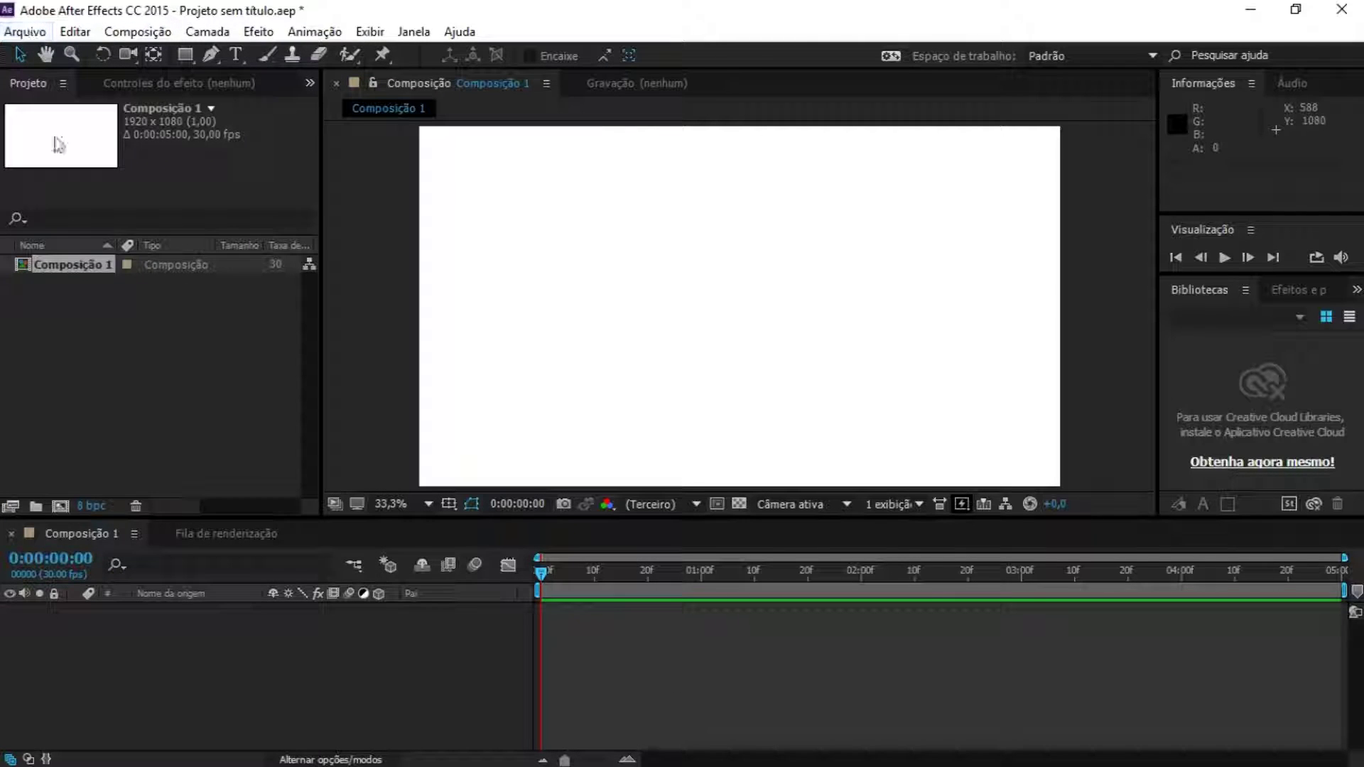
double_click(189, 365)
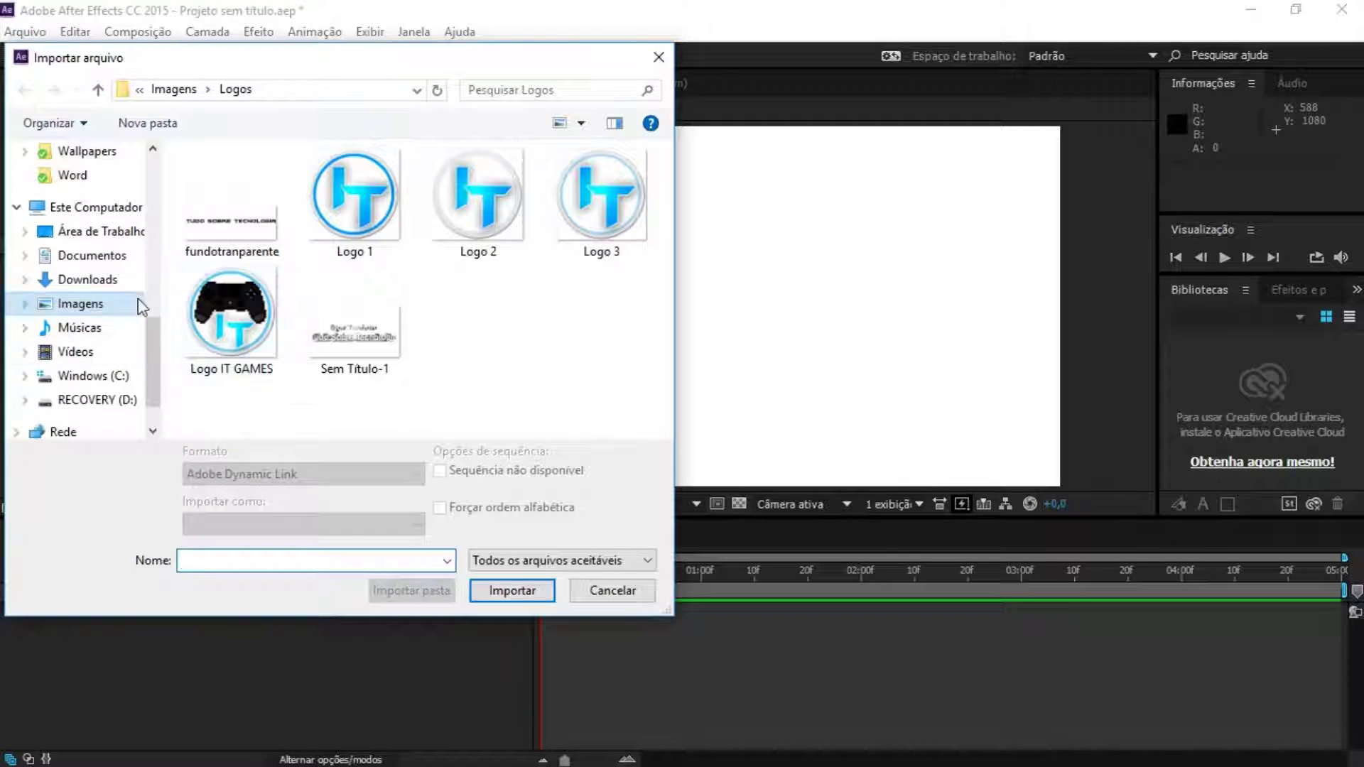
left_click(81, 311)
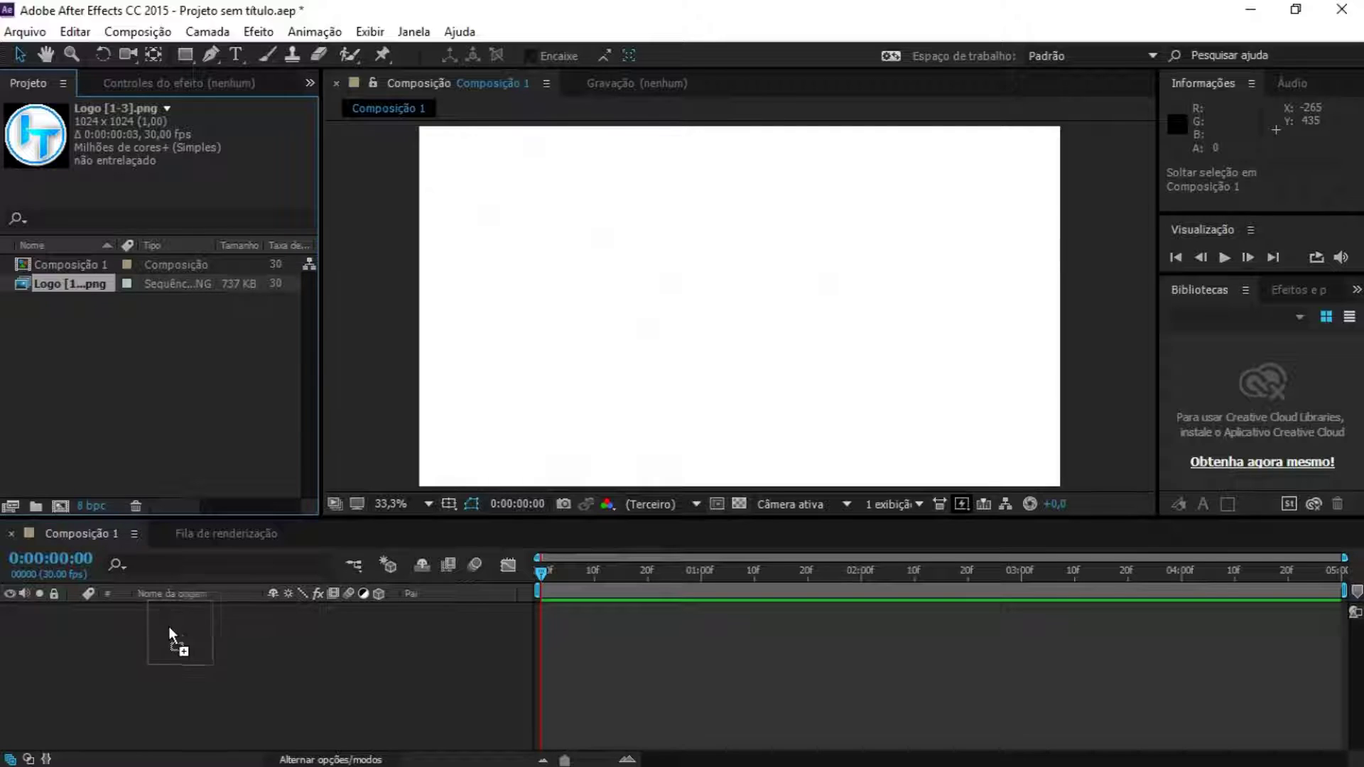
left_click_drag(176, 625, 153, 631)
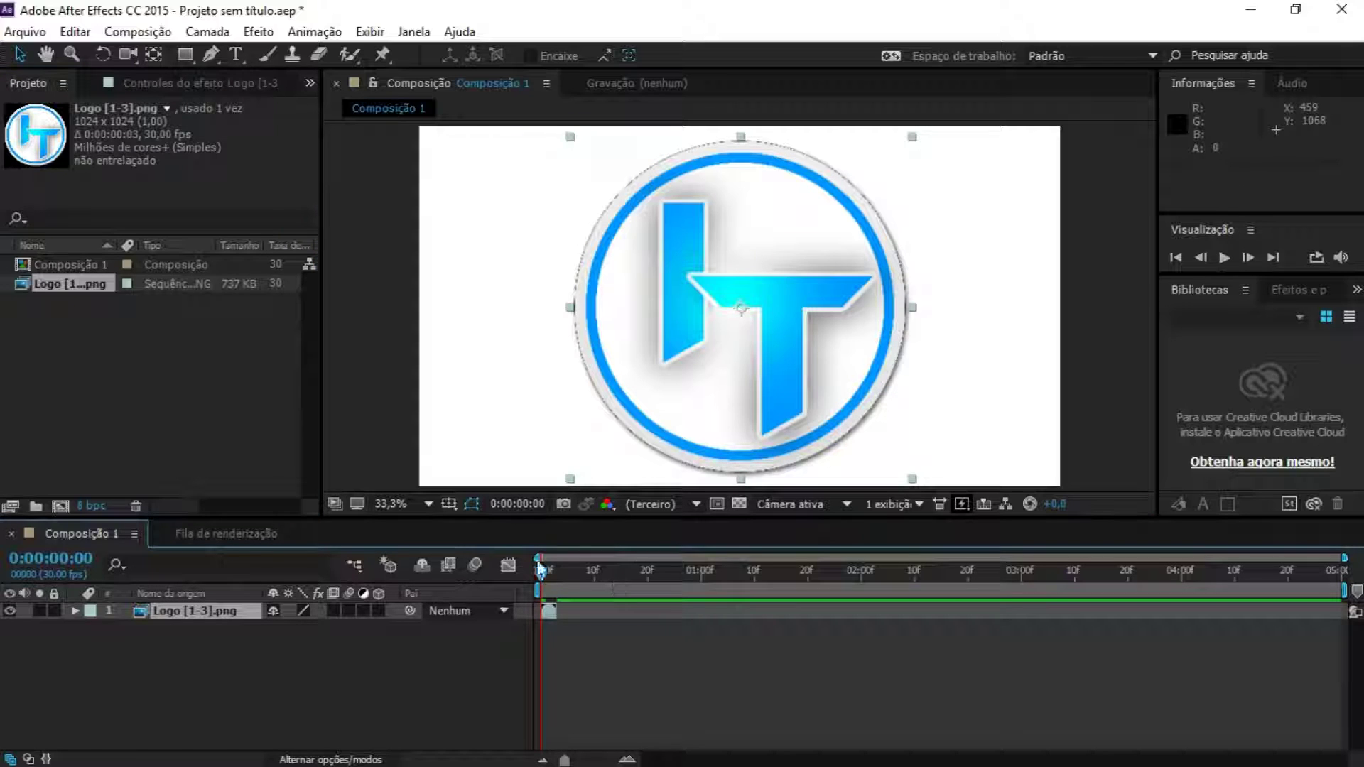
left_click(556, 610)
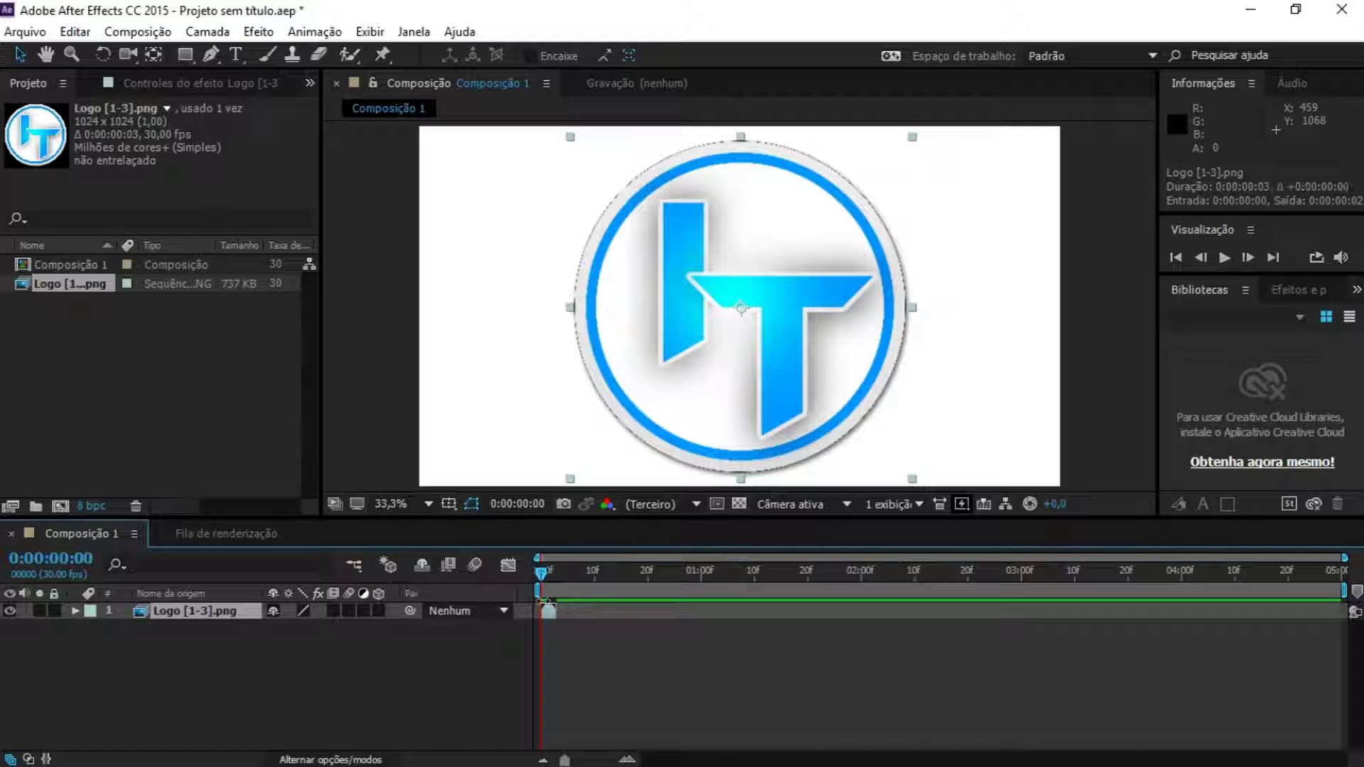
left_click_drag(556, 608, 718, 611)
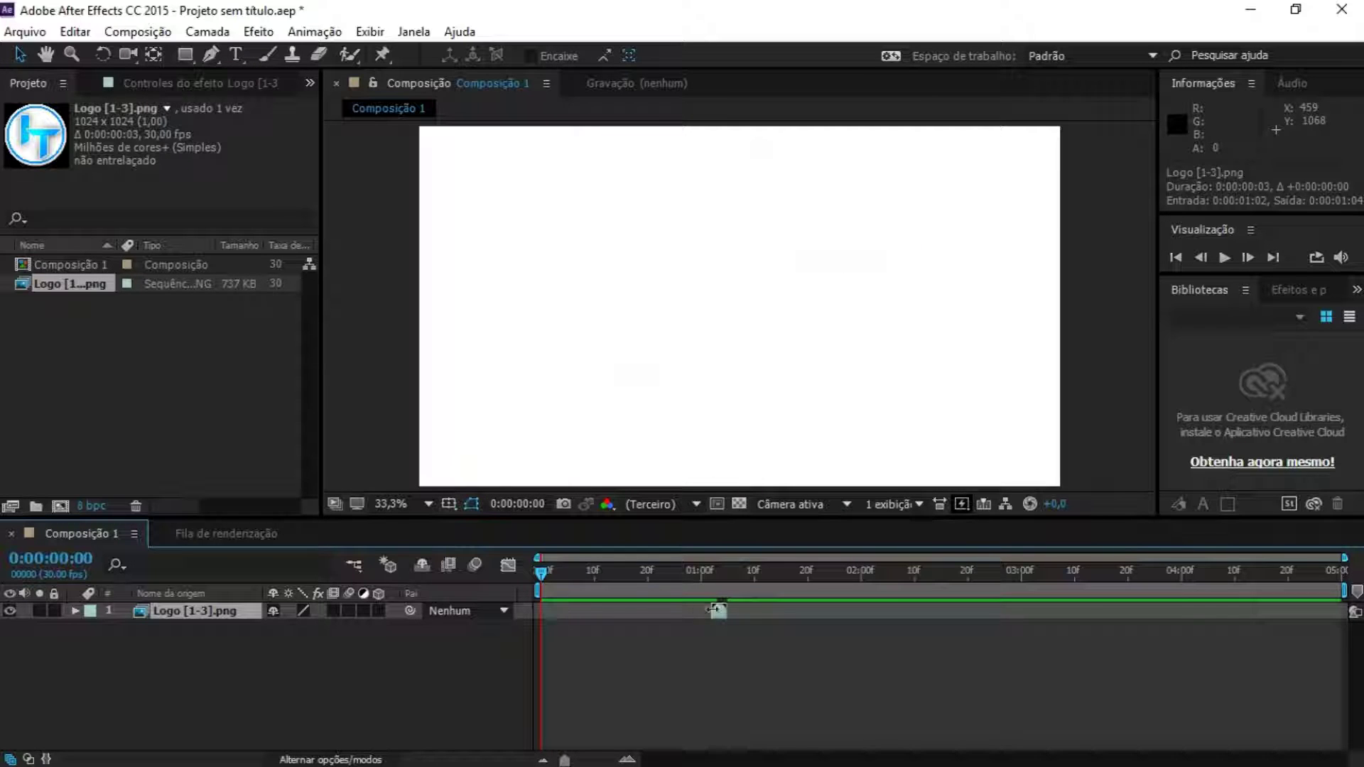
mouse_move(718, 611)
left_mouse_down()
mouse_move(488, 611)
mouse_move(543, 610)
mouse_move(547, 577)
mouse_move(510, 574)
mouse_move(551, 611)
left_mouse_up()
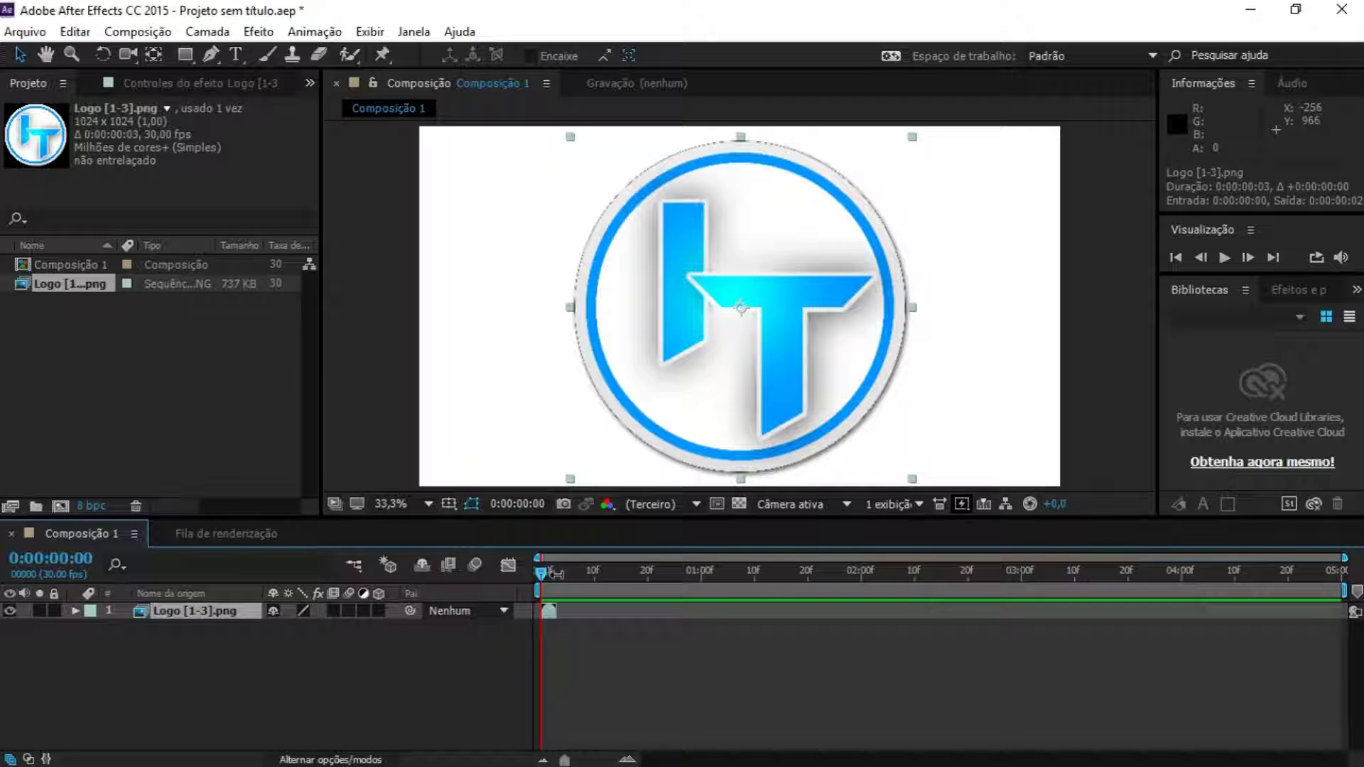
left_click_drag(742, 570, 674, 572)
- At 0:00:00:25, add a second Logo [1-3].png layer and start the top copy three frames later
mouse_move(189, 611)
left_mouse_down()
mouse_move(690, 634)
mouse_move(675, 611)
left_mouse_up()
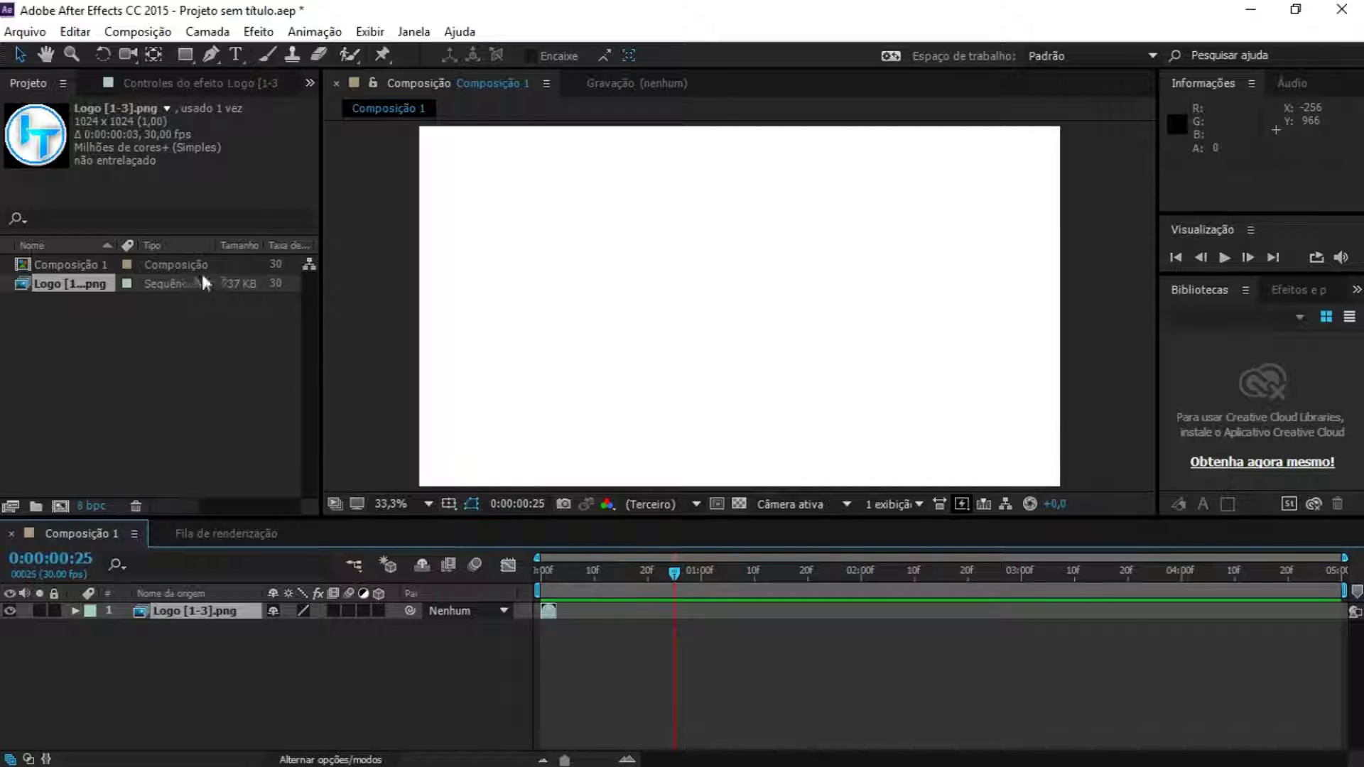
left_click_drag(79, 284, 315, 645)
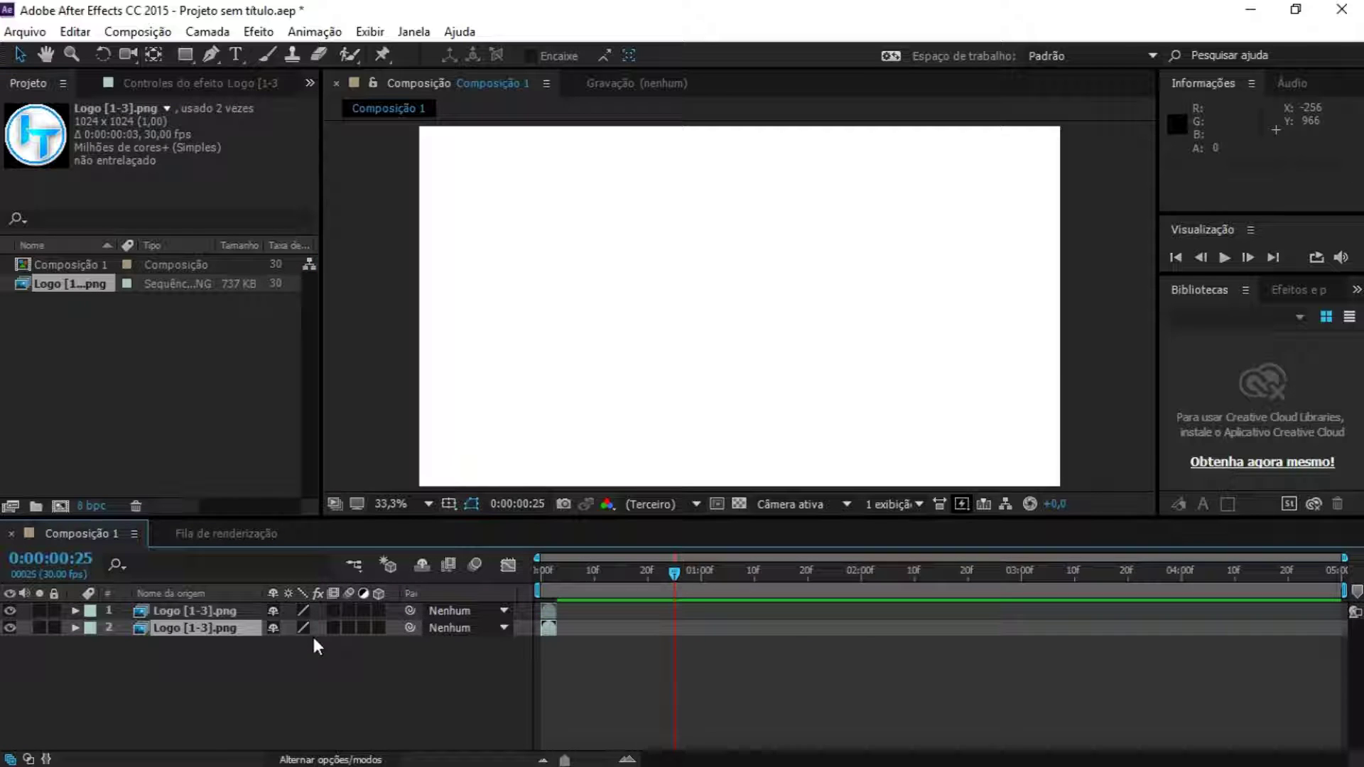
left_click_drag(548, 610, 538, 609)
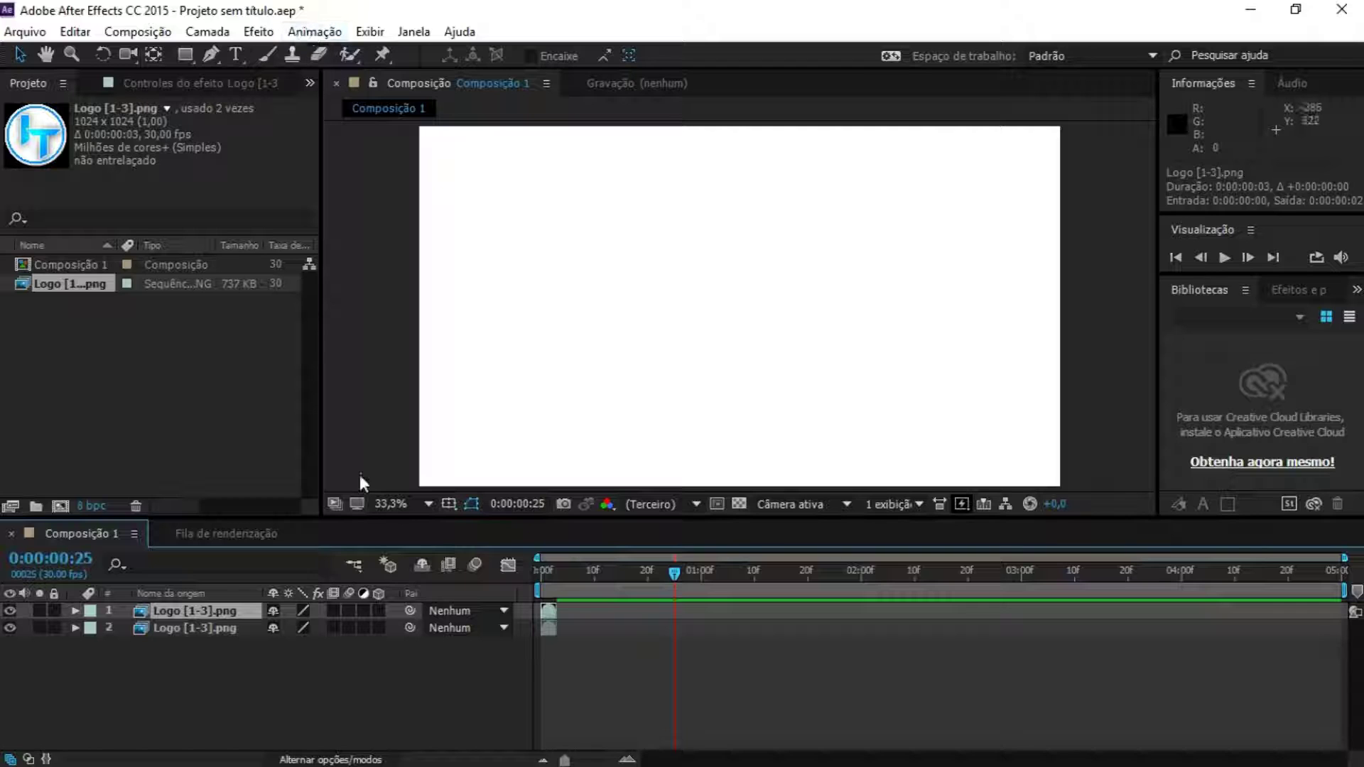
left_click_drag(547, 610, 568, 610)
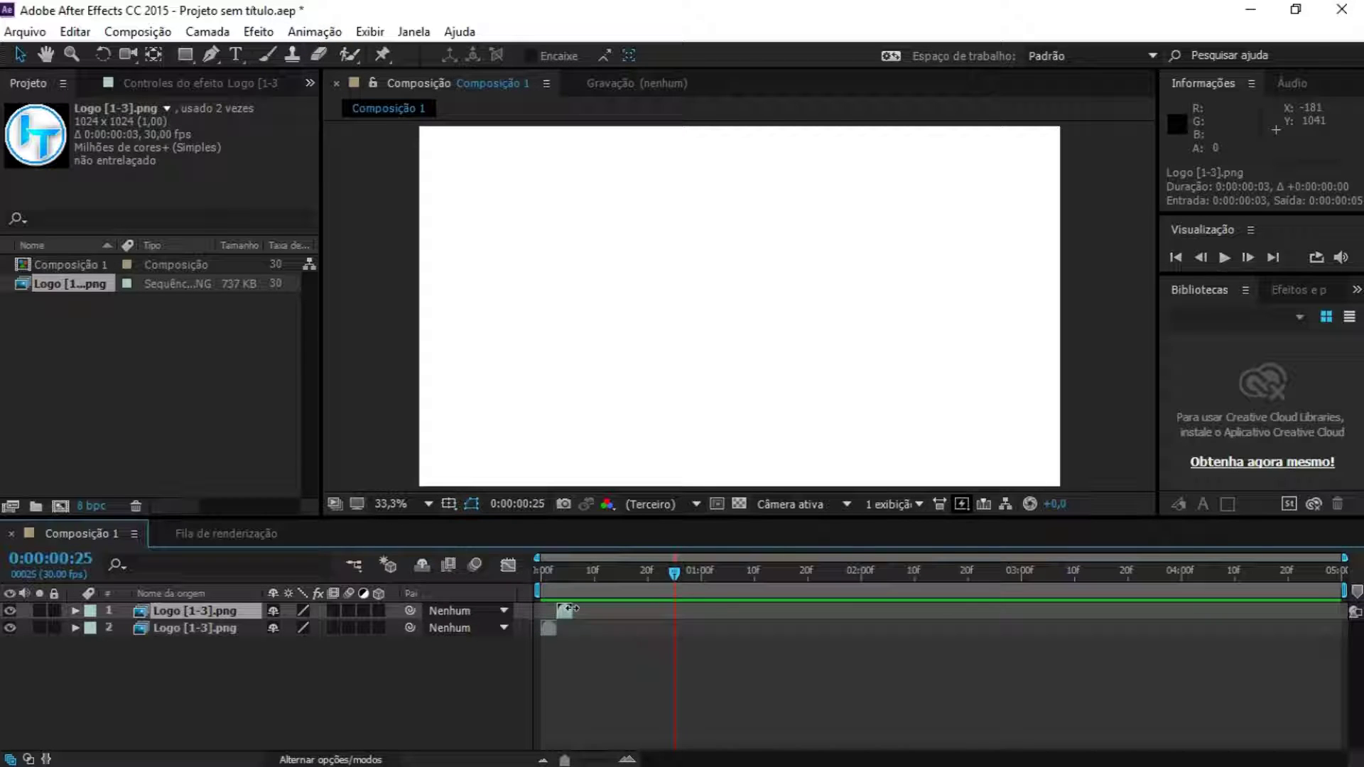
left_click(554, 628)
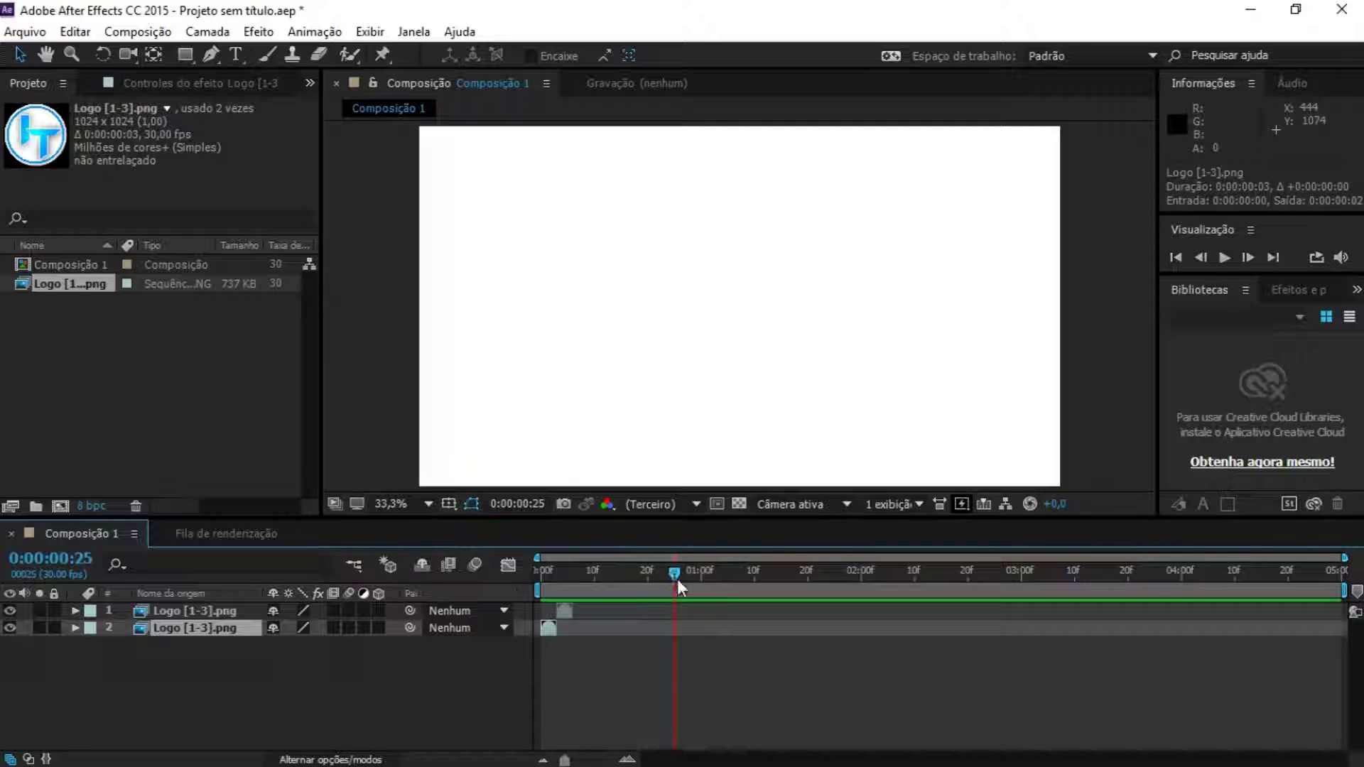
left_click(25, 31)
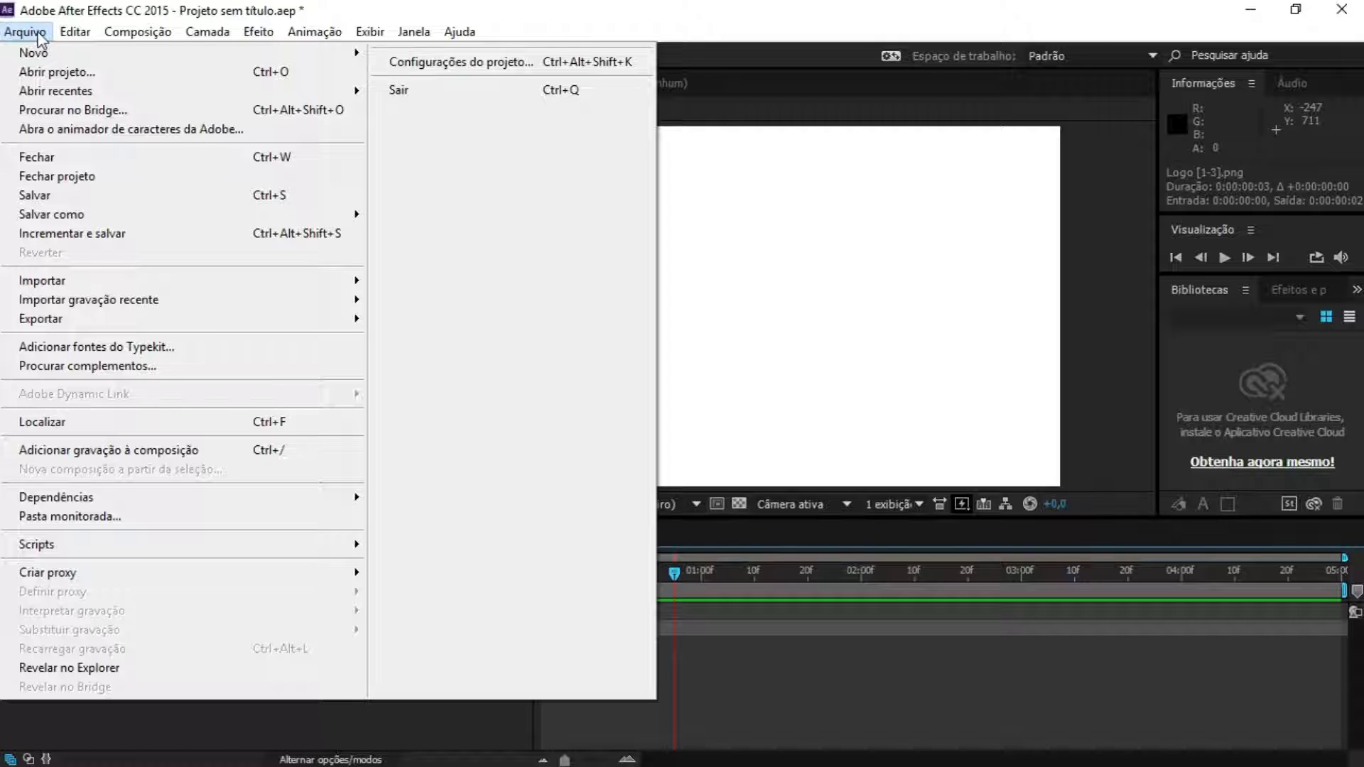
- Return to time 0 and delete both logo layers and the sequence footage
left_click(39, 39)
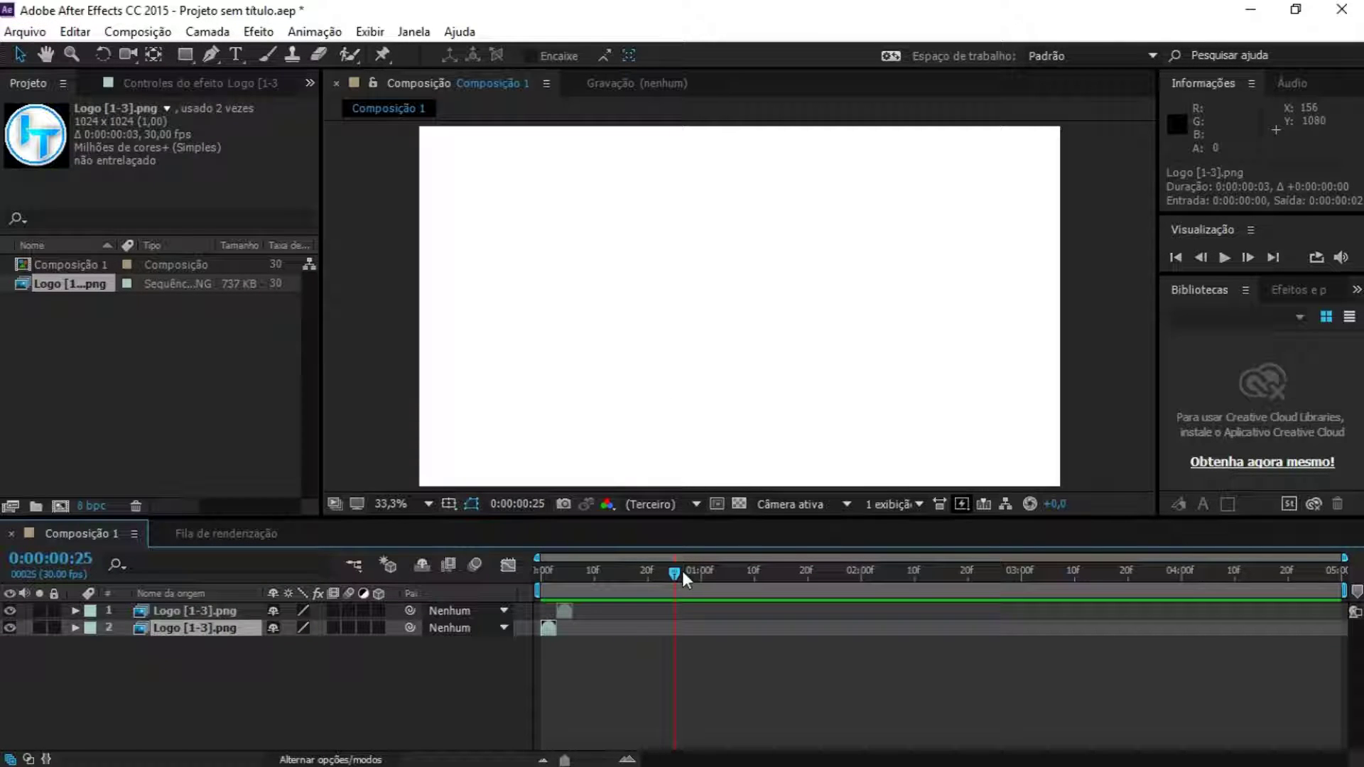
left_click_drag(678, 570, 513, 565)
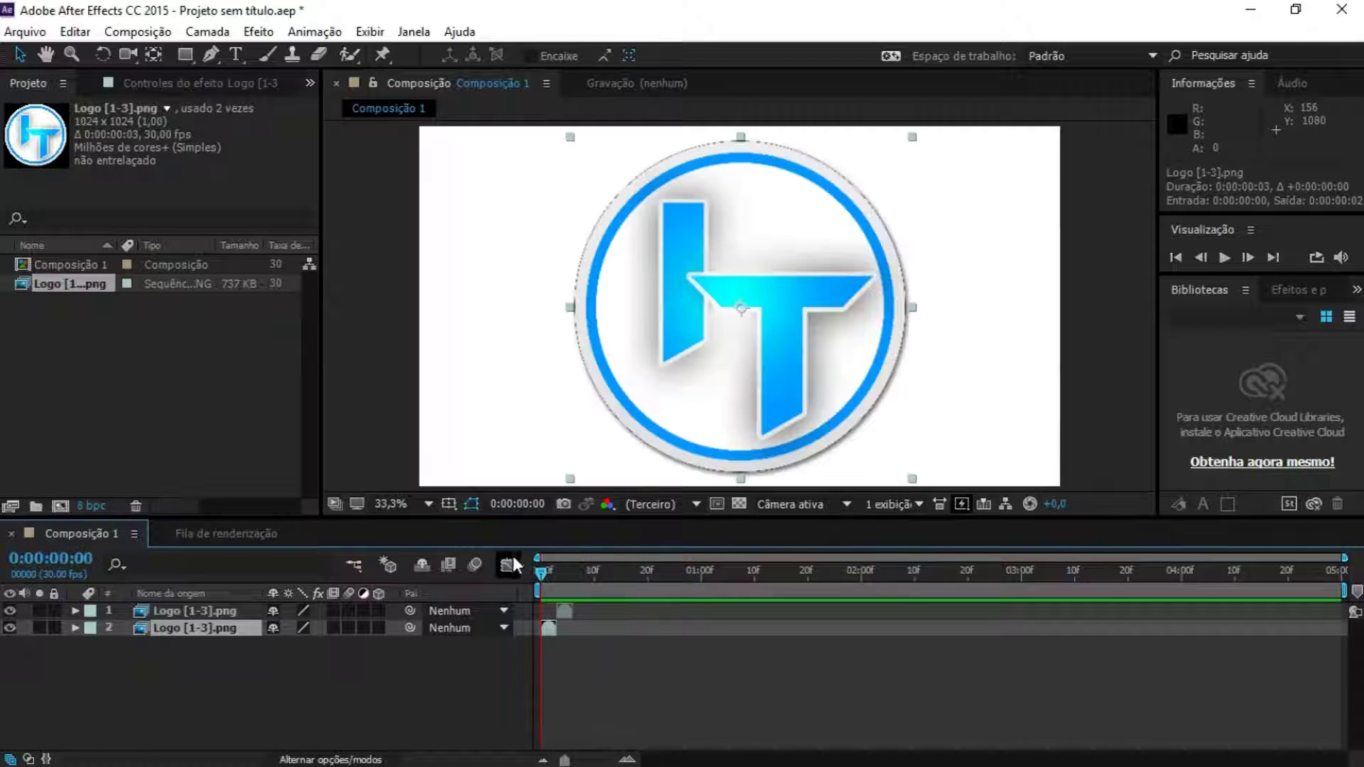
left_click(198, 610, "shift")
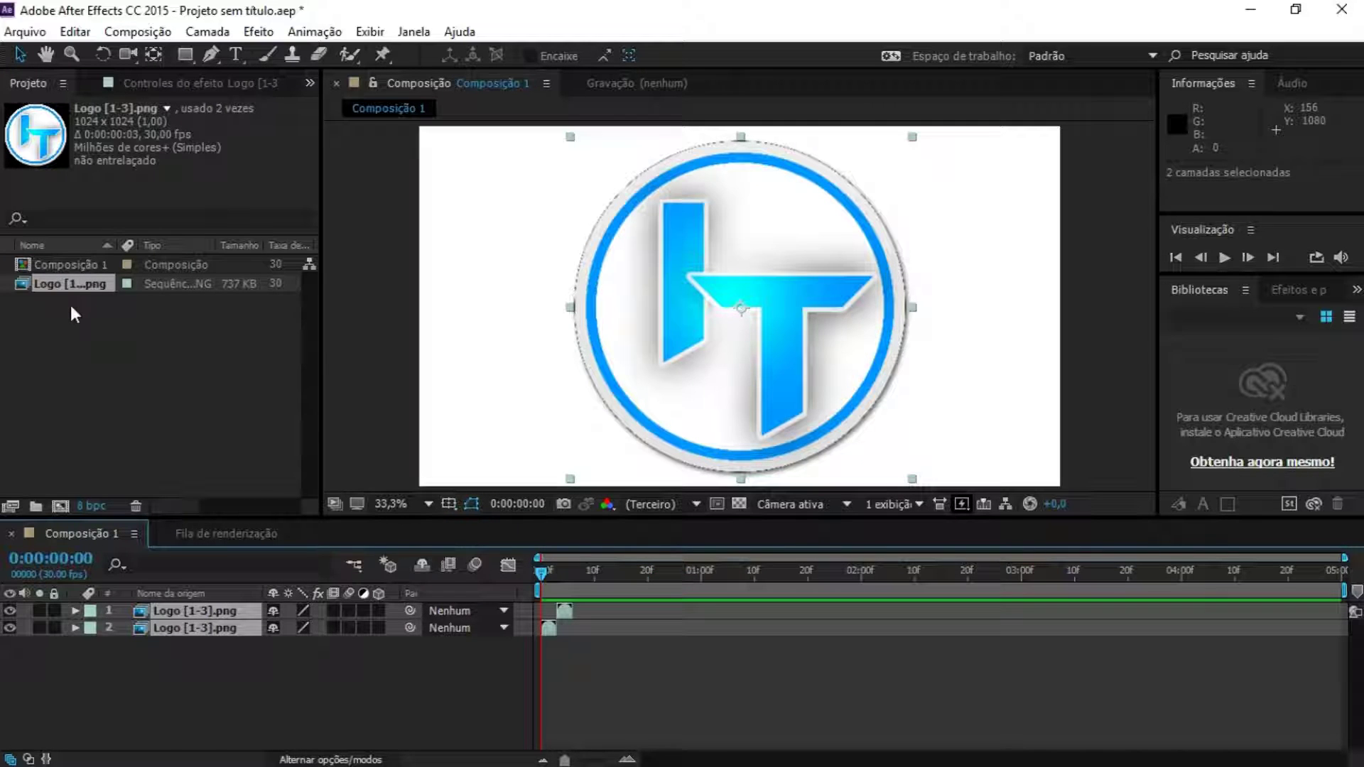
key("Delete")
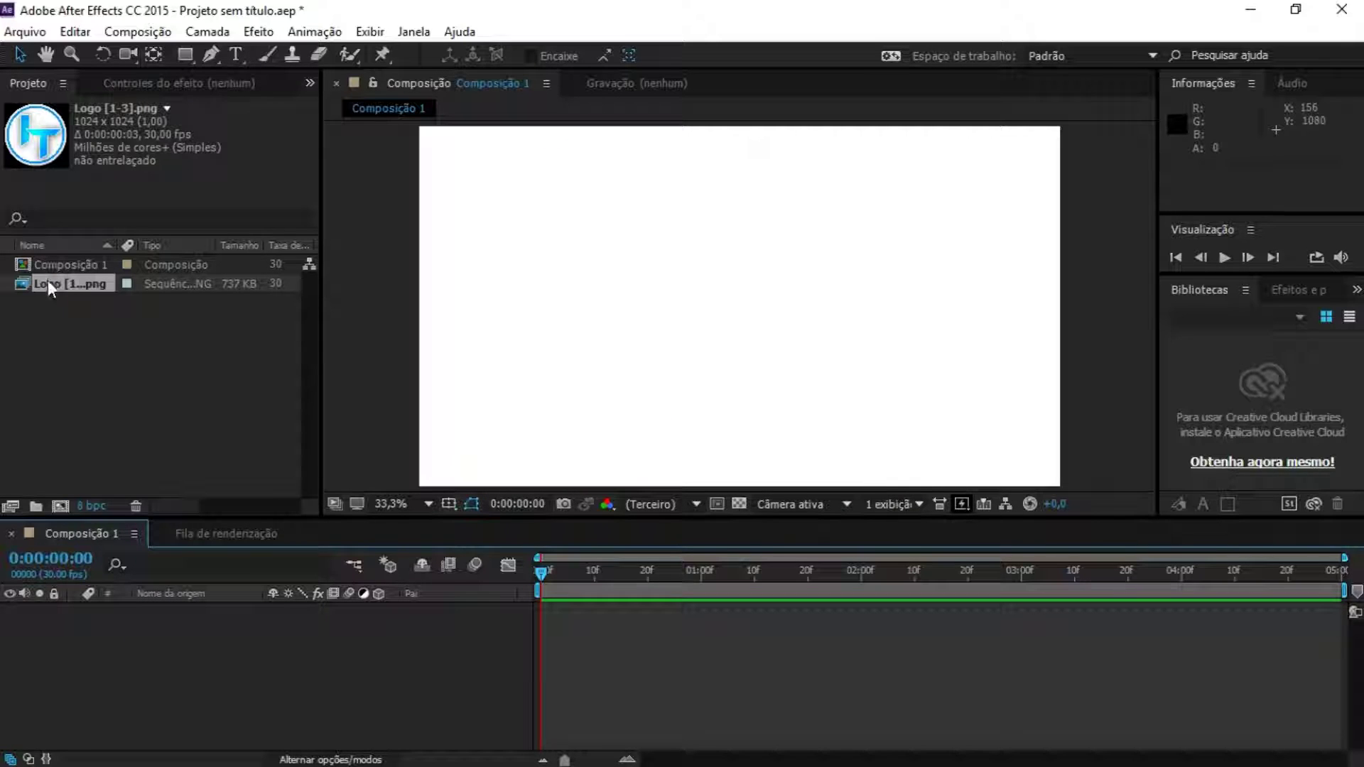
key("Delete")
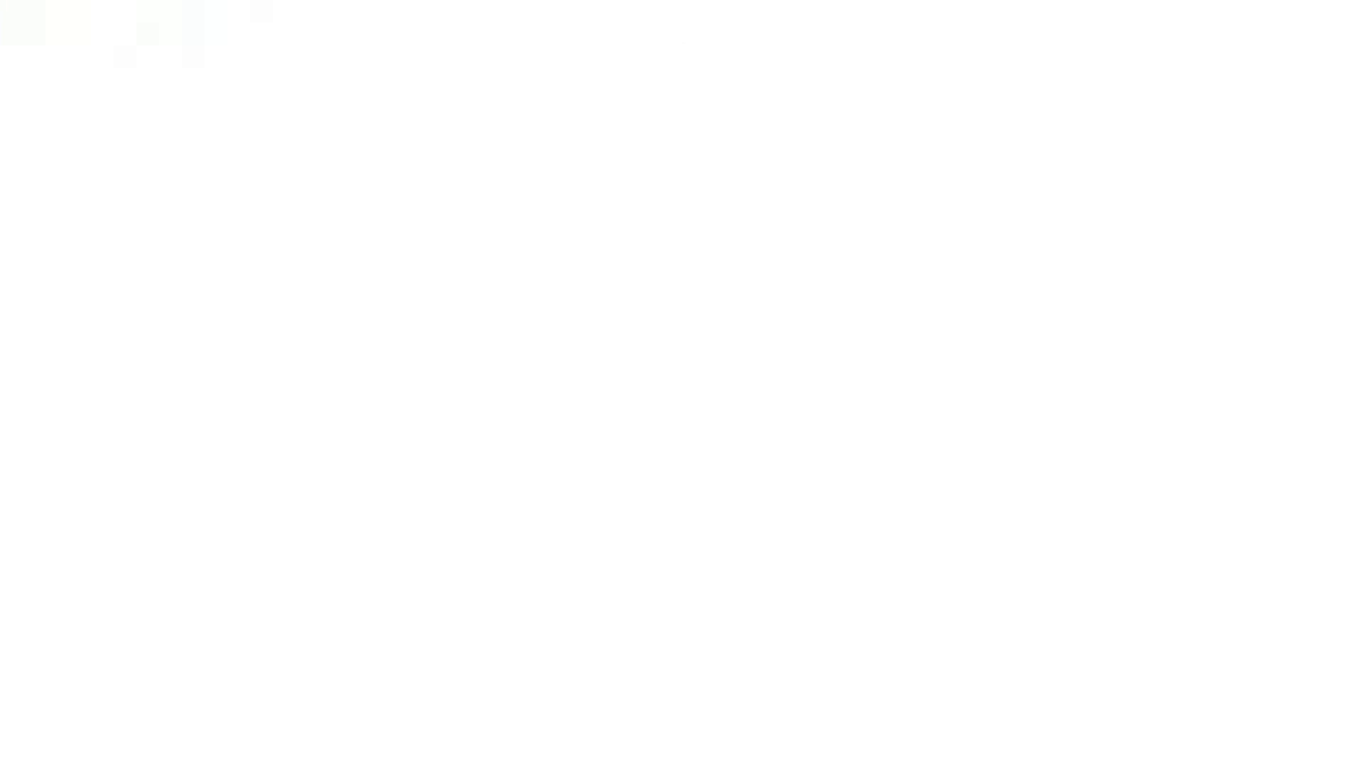
- Import Logo 3.png and add it as the composition's only layer
mouse_move(753, 405)
left_mouse_down()
mouse_move(392, 378)
mouse_move(171, 385)
left_mouse_up()
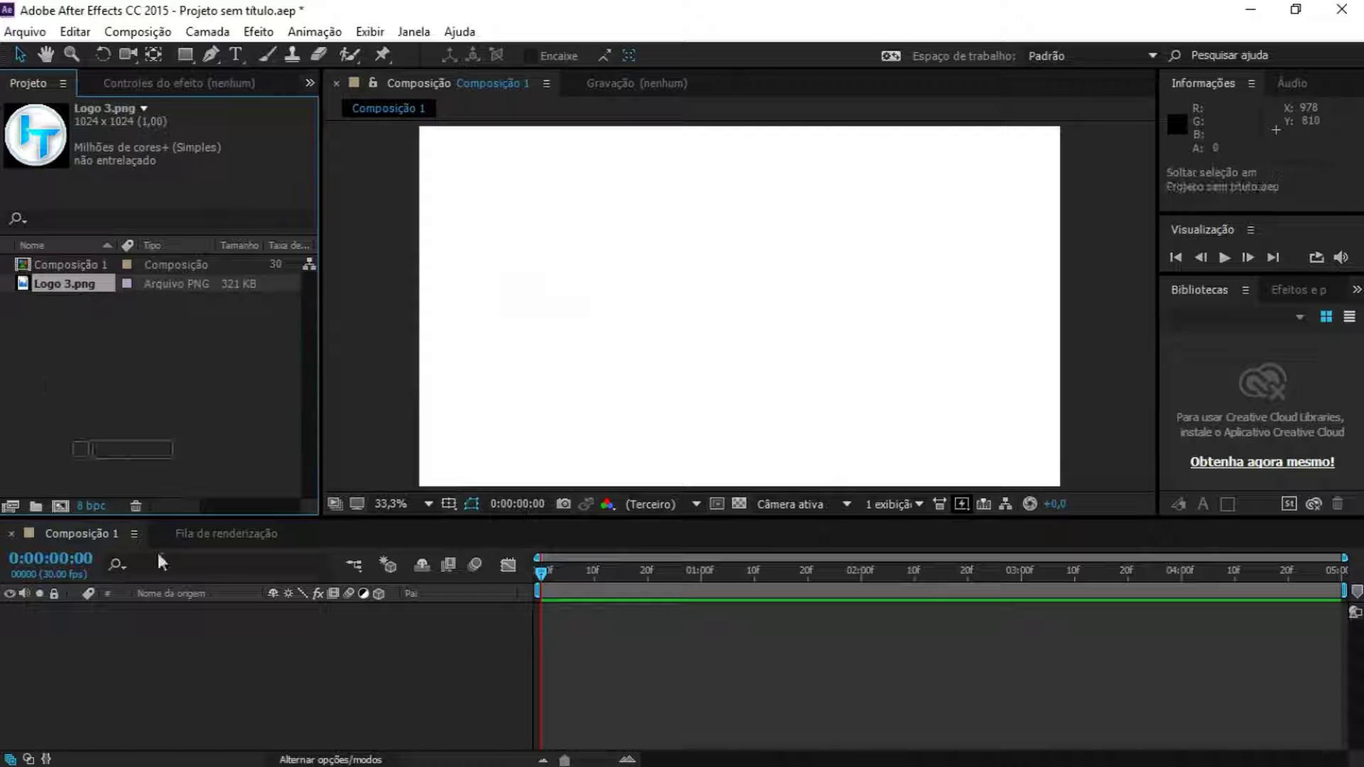
left_click_drag(72, 297, 152, 625)
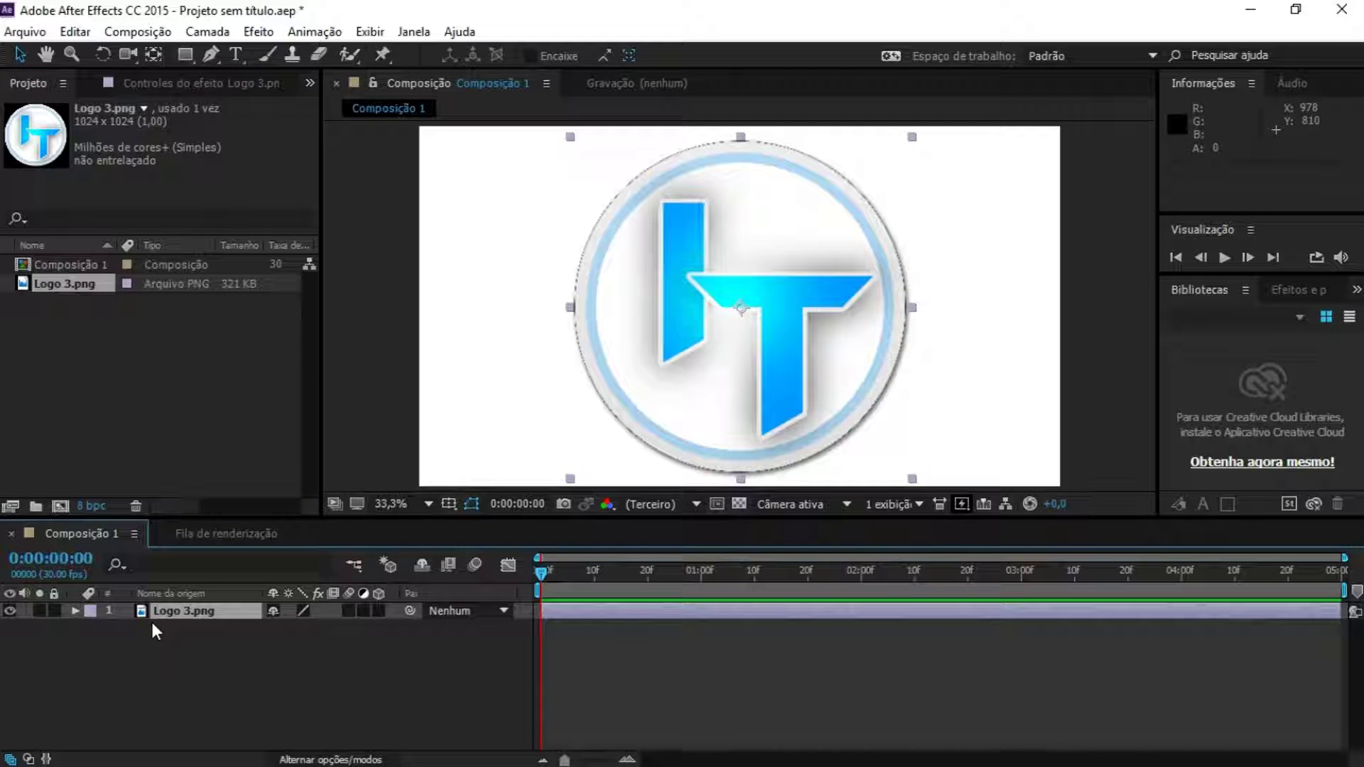
mouse_move(537, 577)
left_mouse_down()
mouse_move(854, 557)
mouse_move(508, 534)
left_mouse_up()
- Drag the logo's corner handle until it scales uniformly to 104%, unflipped
left_click_drag(570, 138, 857, 185)
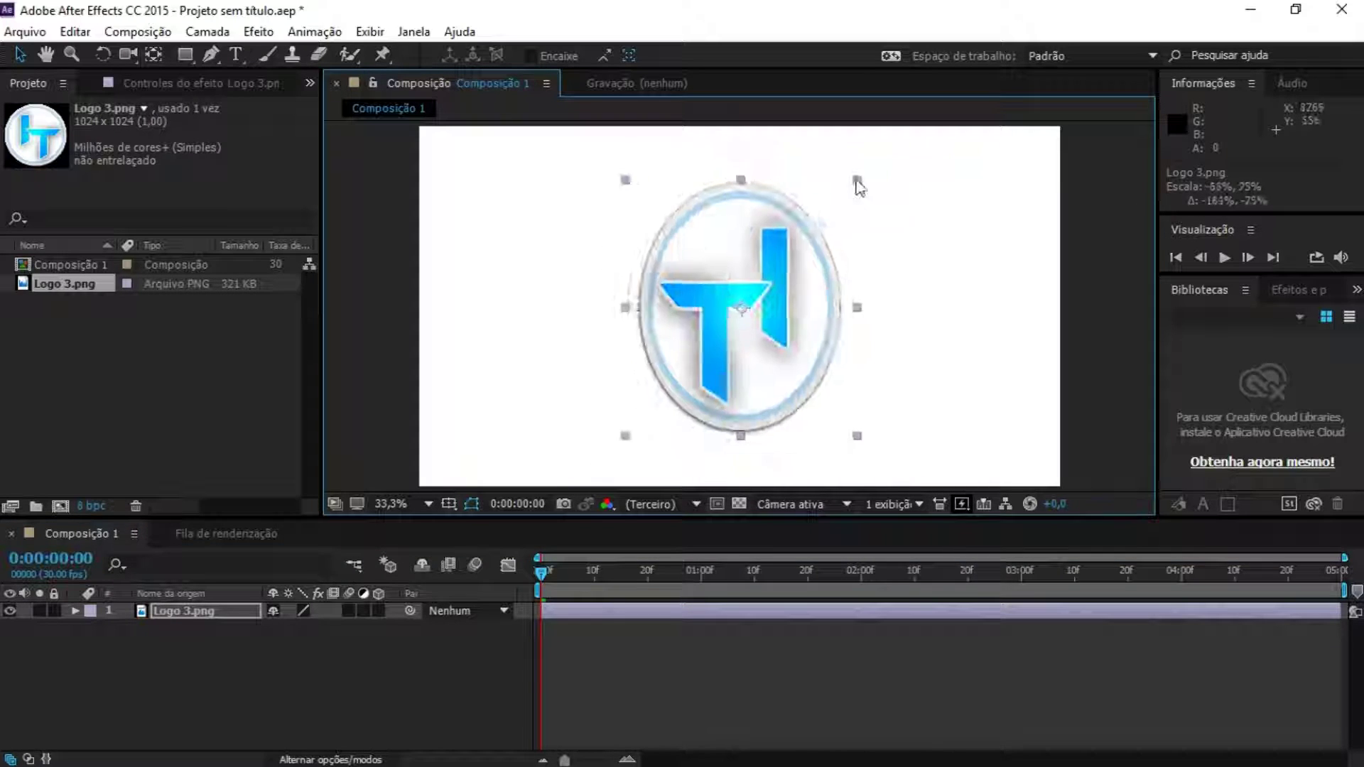
left_click_drag(857, 185, 503, 151)
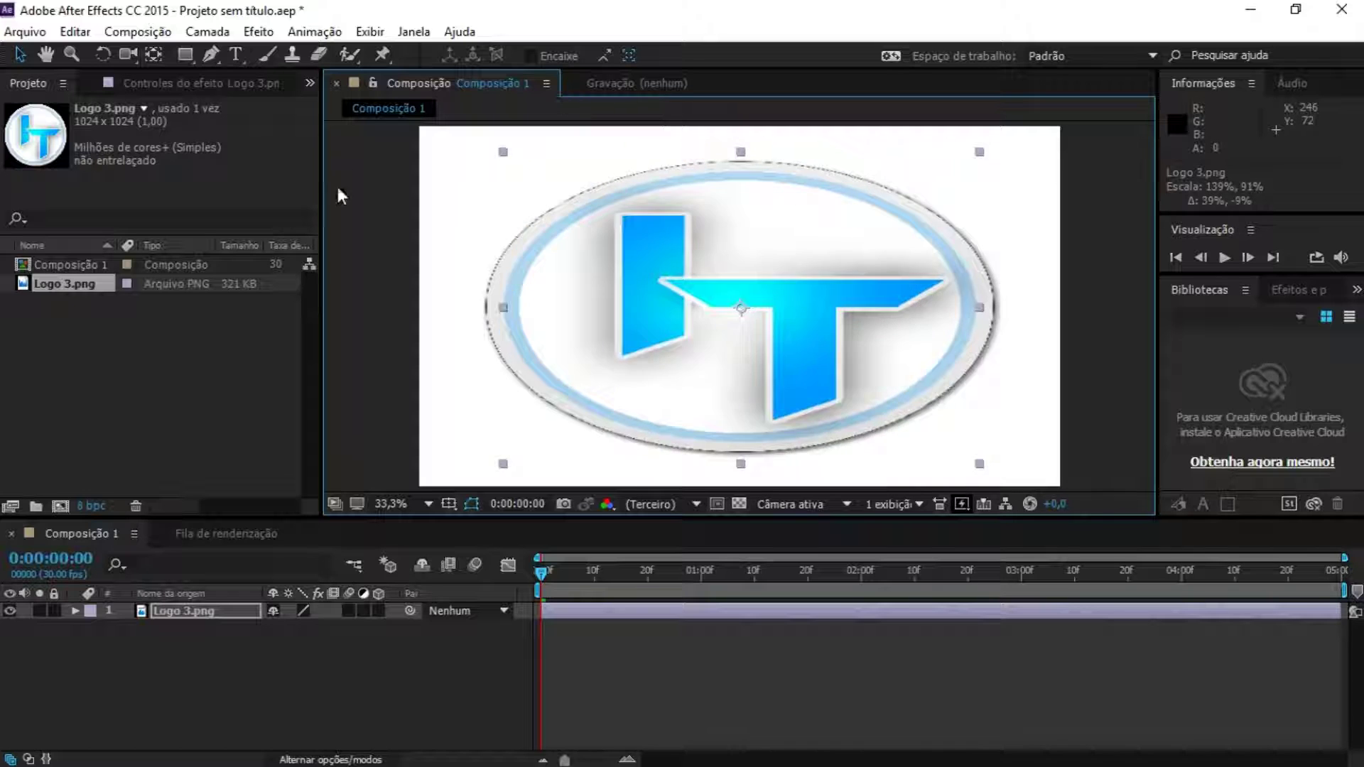
left_click_drag(338, 193, 566, 227)
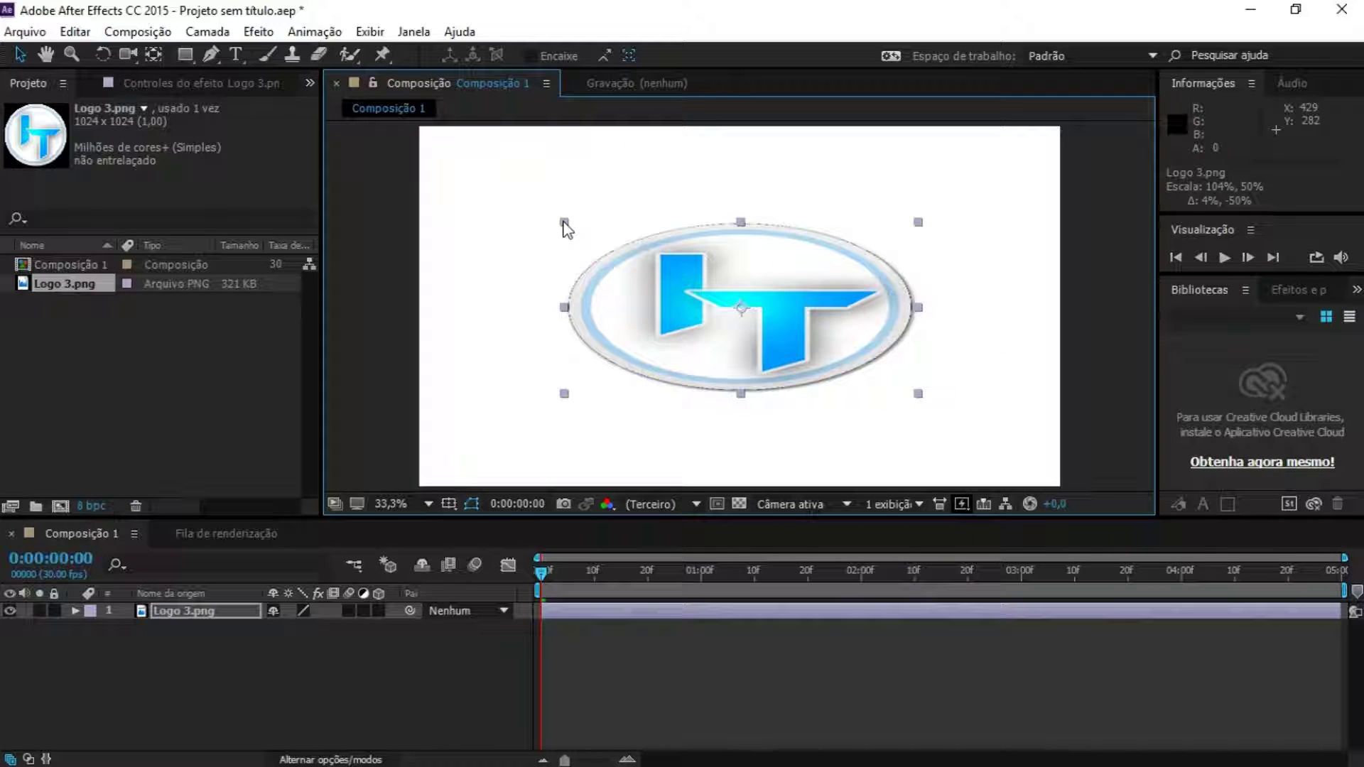
mouse_move(566, 228)
left_mouse_down()
mouse_move(305, 9)
mouse_move(522, 130)
left_mouse_up()
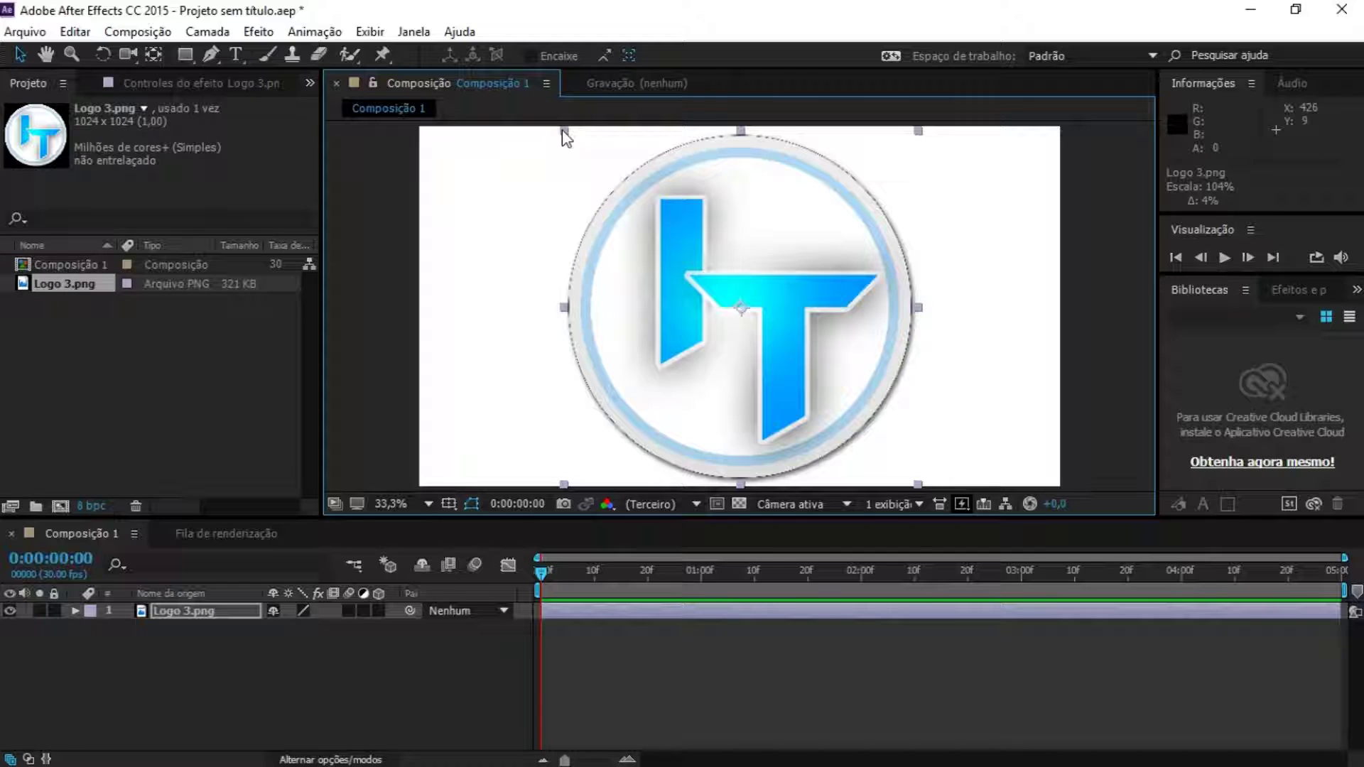
- Reselect the logo layer and fine-tune its proportional scale to about 102%
left_click(559, 135)
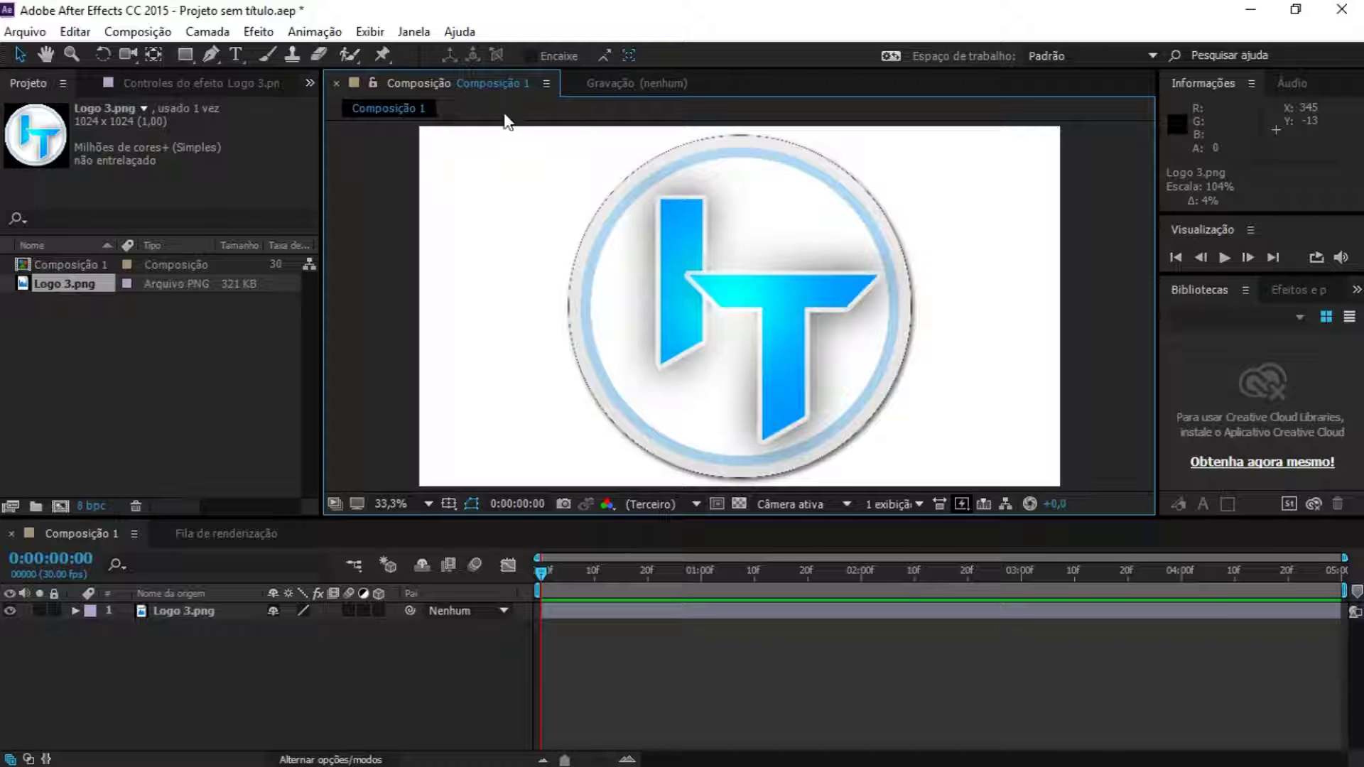
left_click(676, 220)
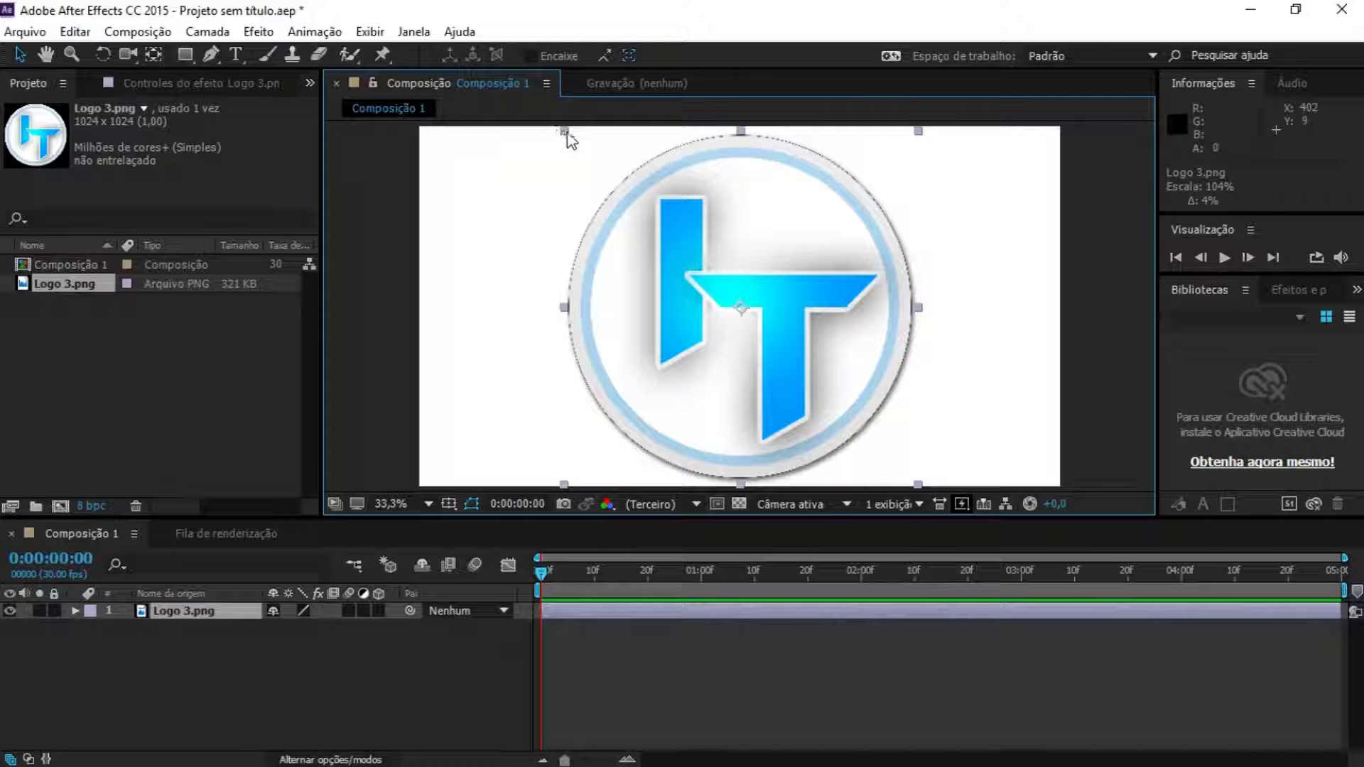
mouse_move(564, 132)
left_mouse_down()
mouse_move(61, 9)
mouse_move(824, 306)
mouse_move(542, 252)
mouse_move(465, 142)
left_mouse_up()
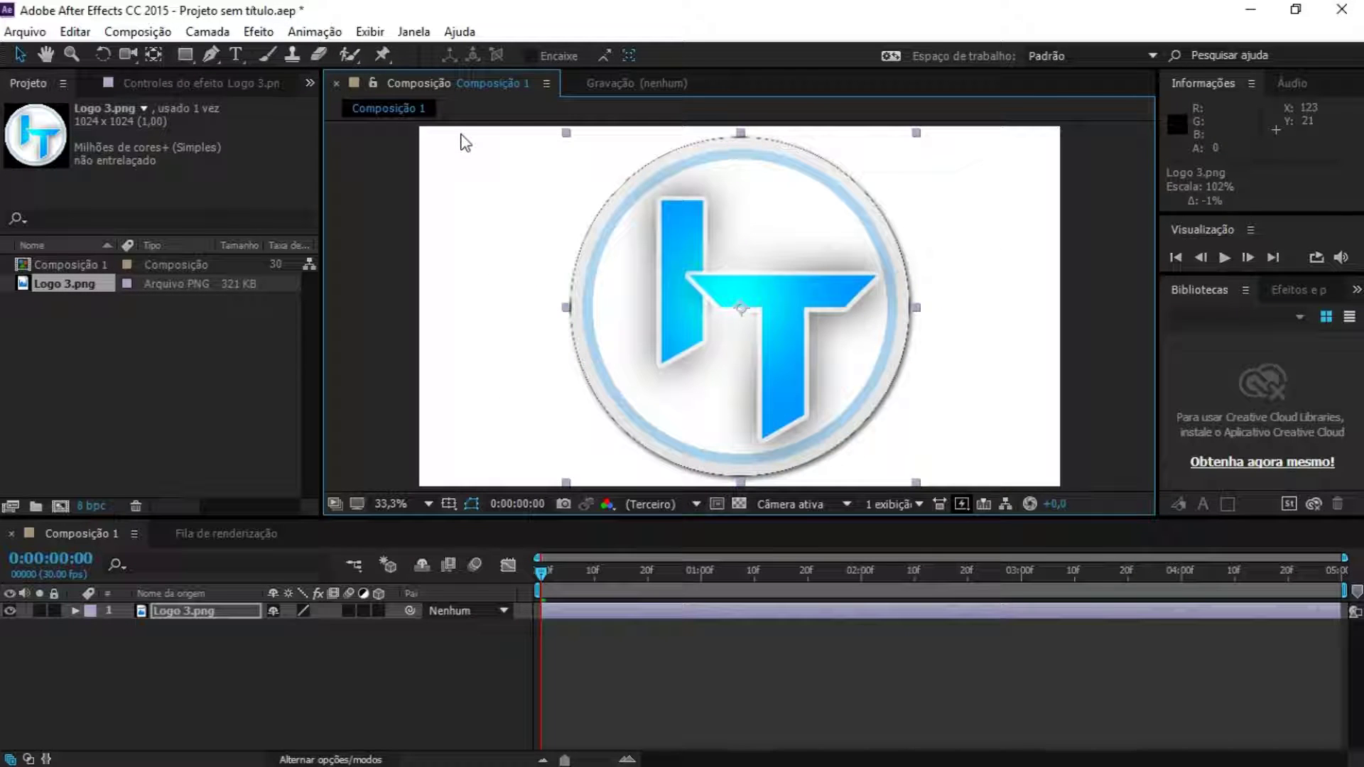
left_click_drag(465, 142, 0, 0)
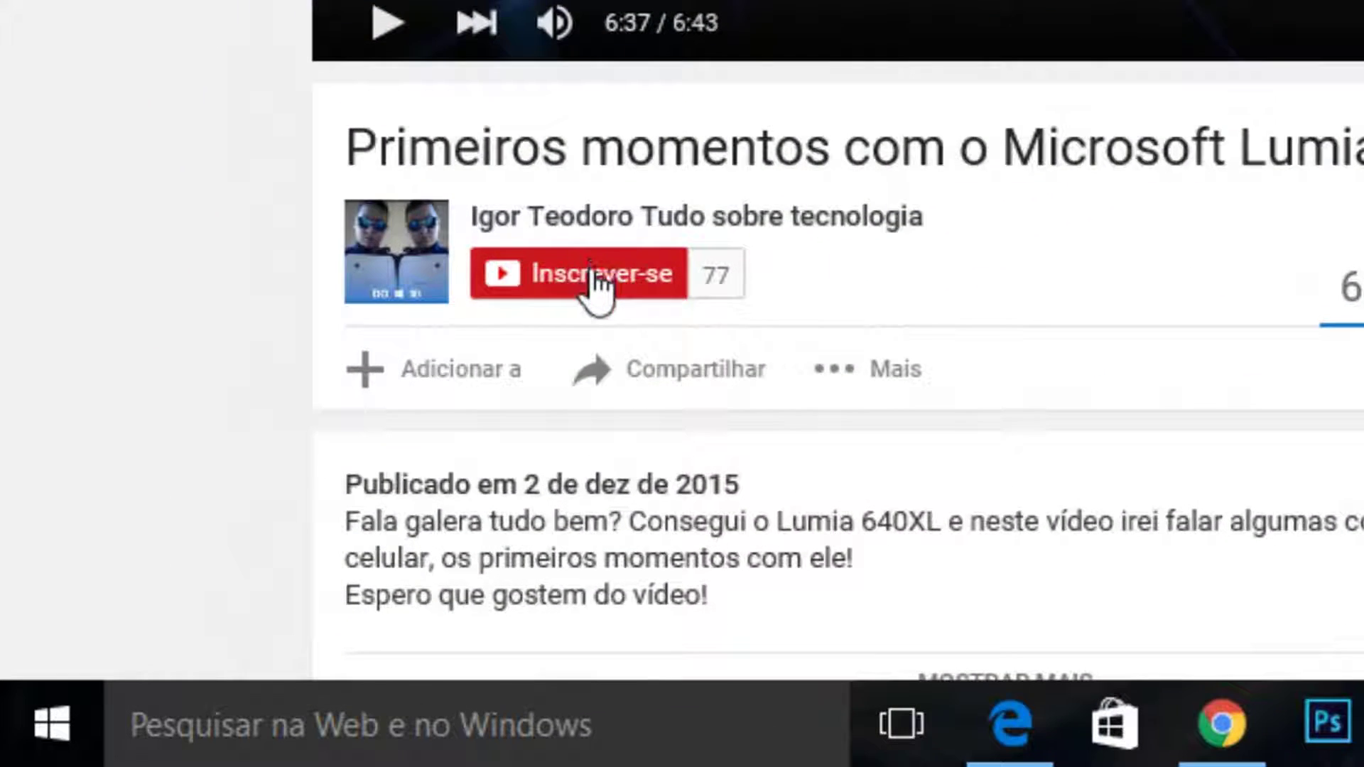
- Subscribe to the video's channel and like the video, bringing it to 30 likes
left_click(274, 543)
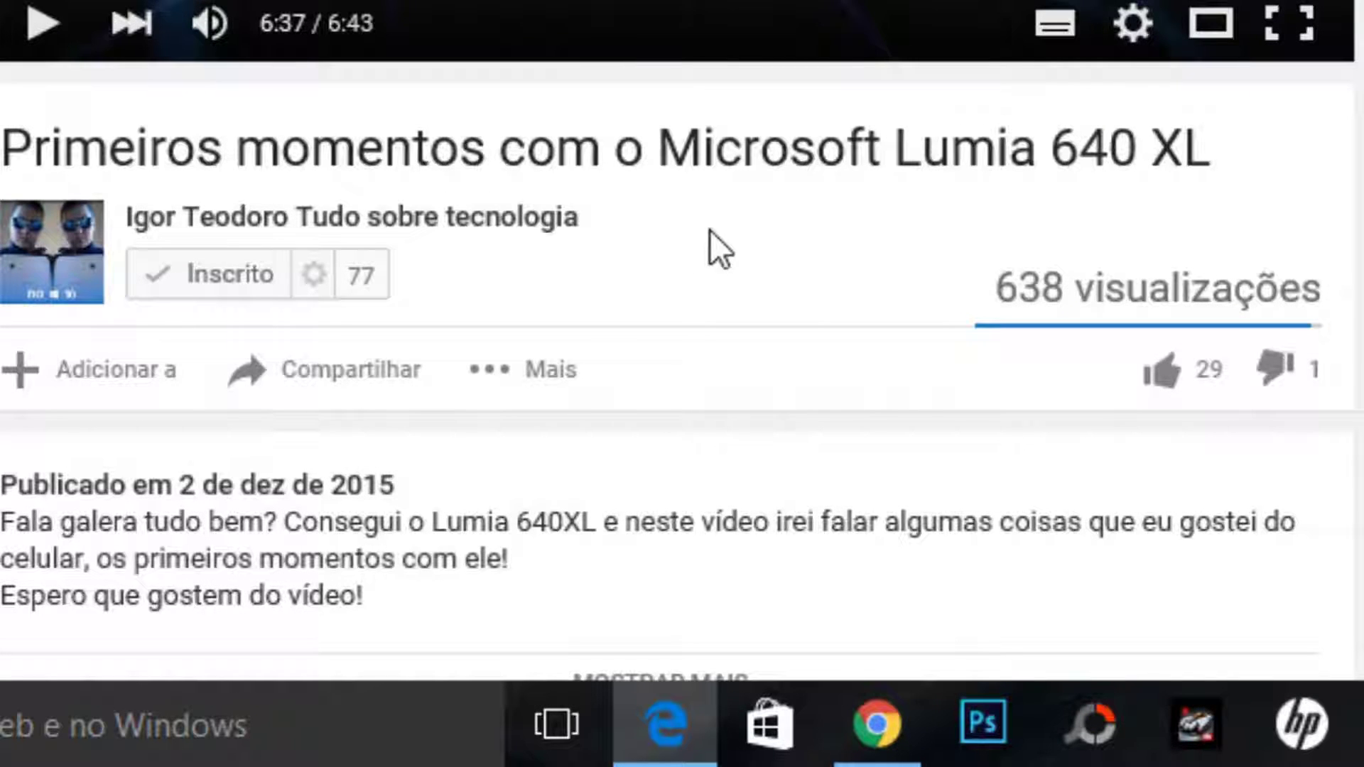
left_click(1158, 380)
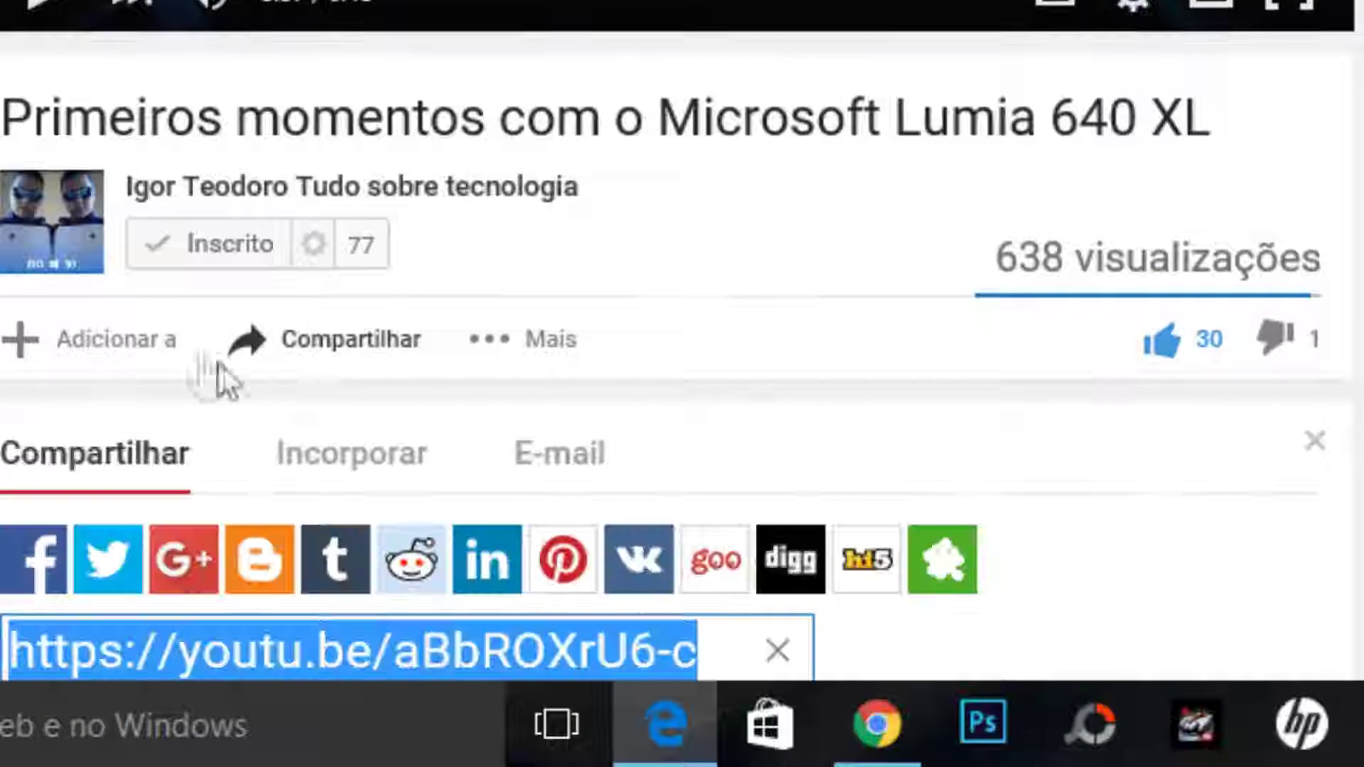